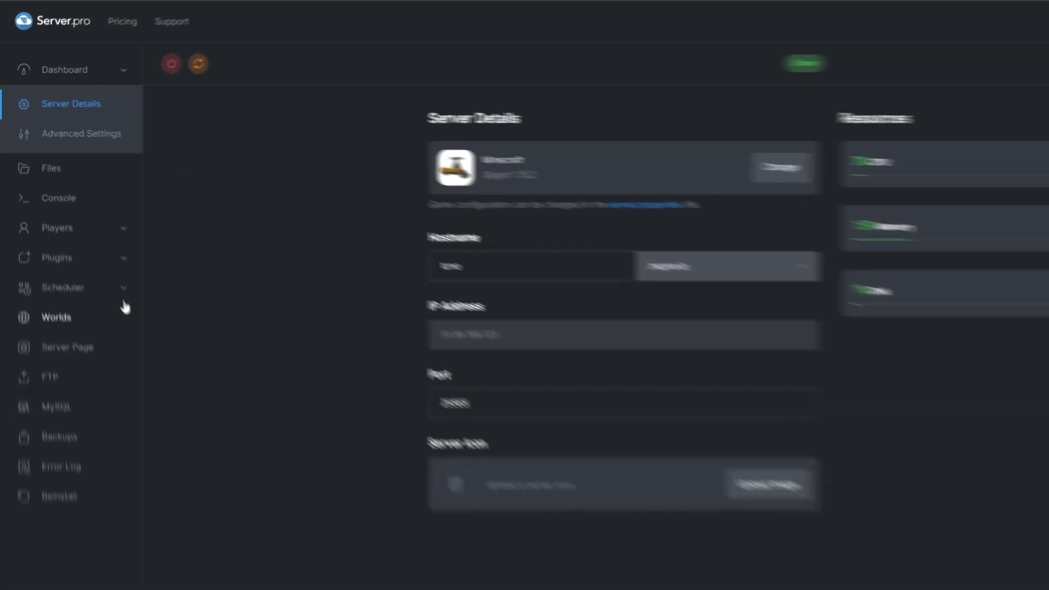
Install the latest Spigot Mounts plugin and view the installed plugins list.
left_click(39, 204)
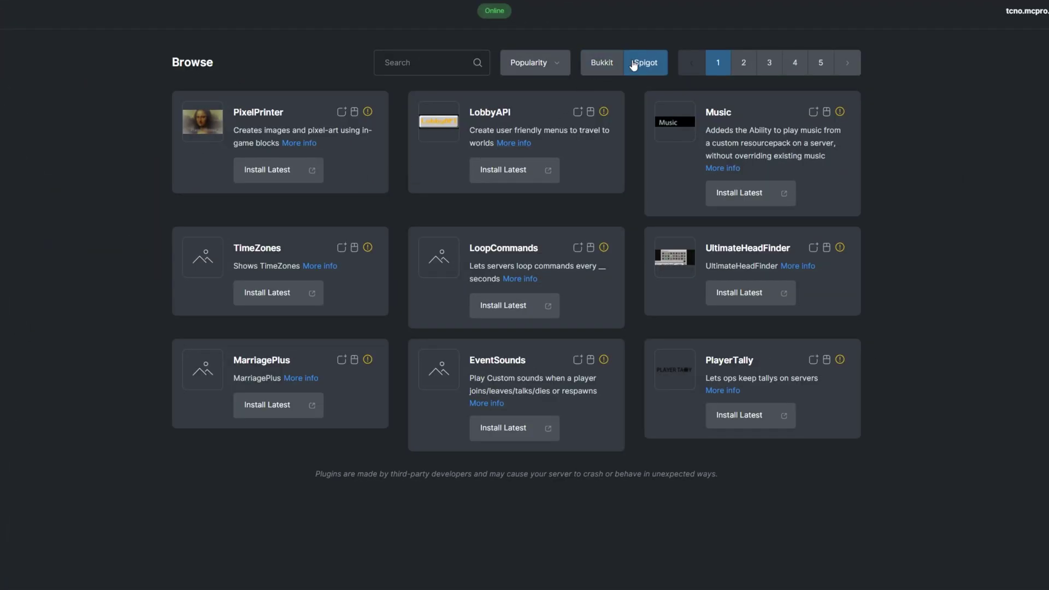
left_click(634, 63)
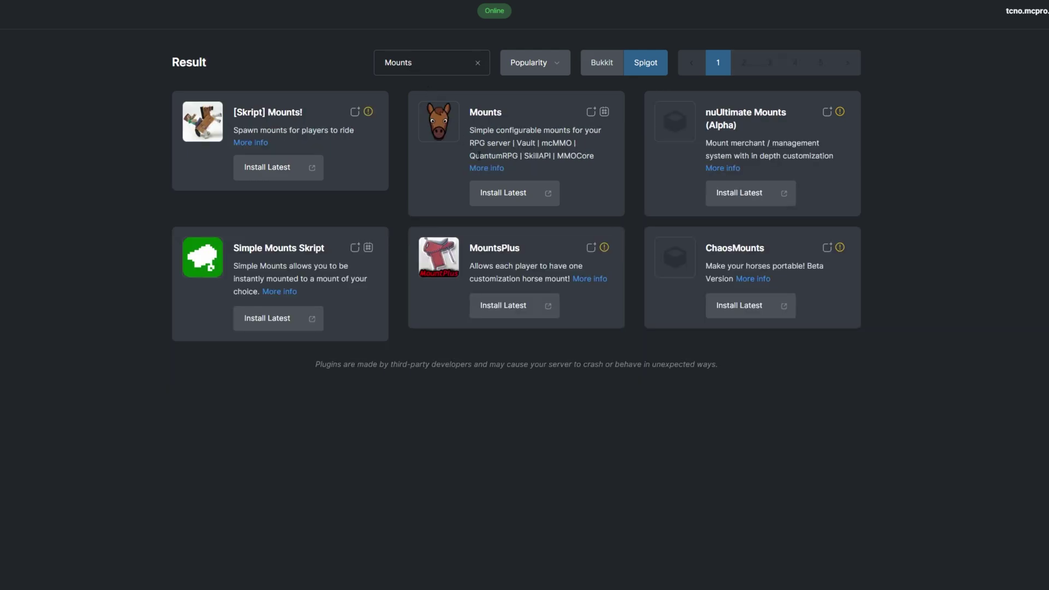
left_click(502, 193)
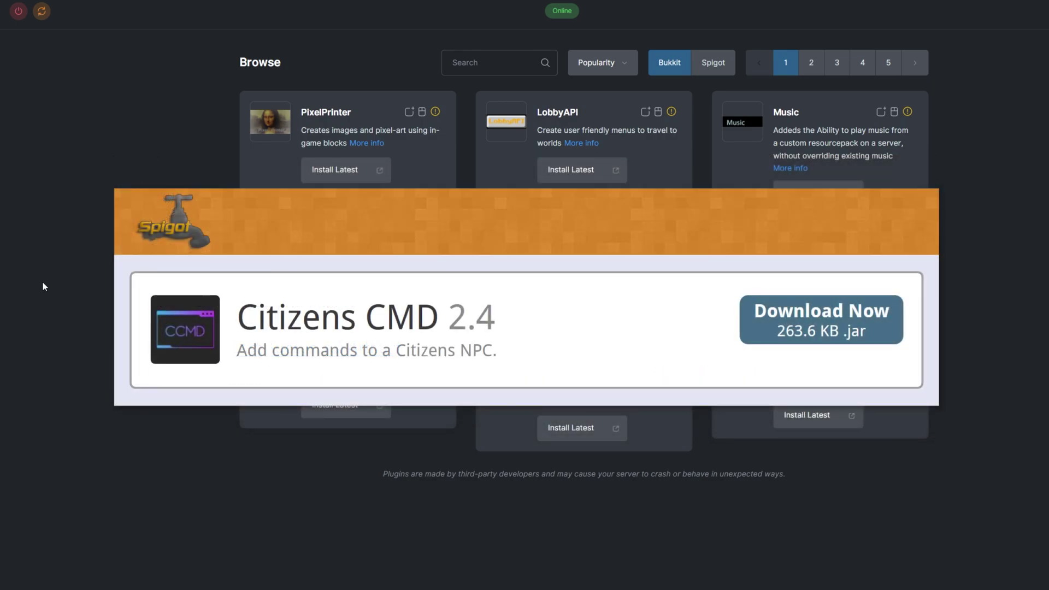
left_click(44, 180)
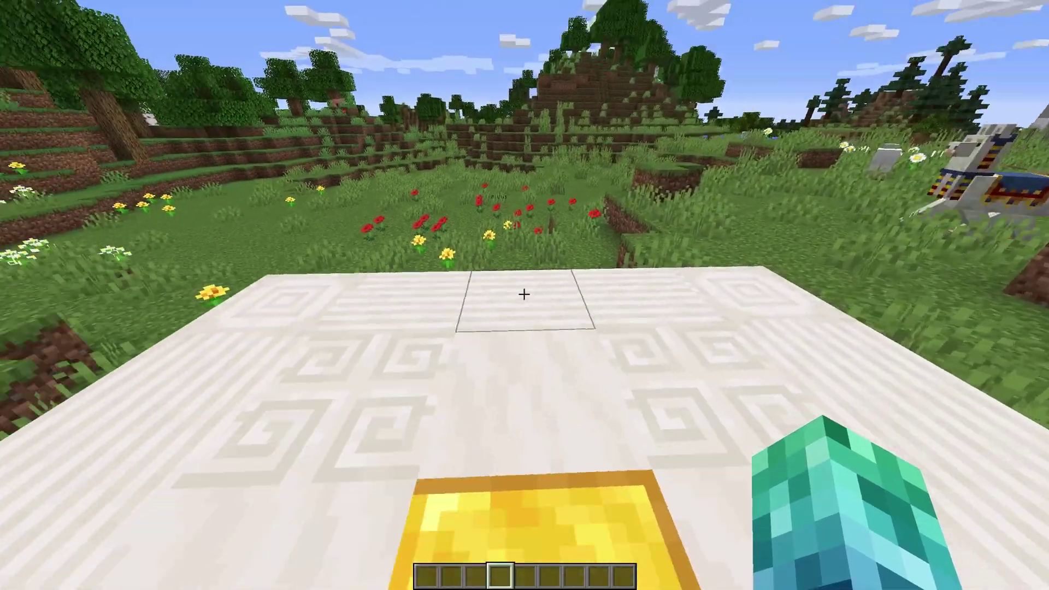
Switch to empty hotbar slot 1 and check the creative inventory.
key("1")
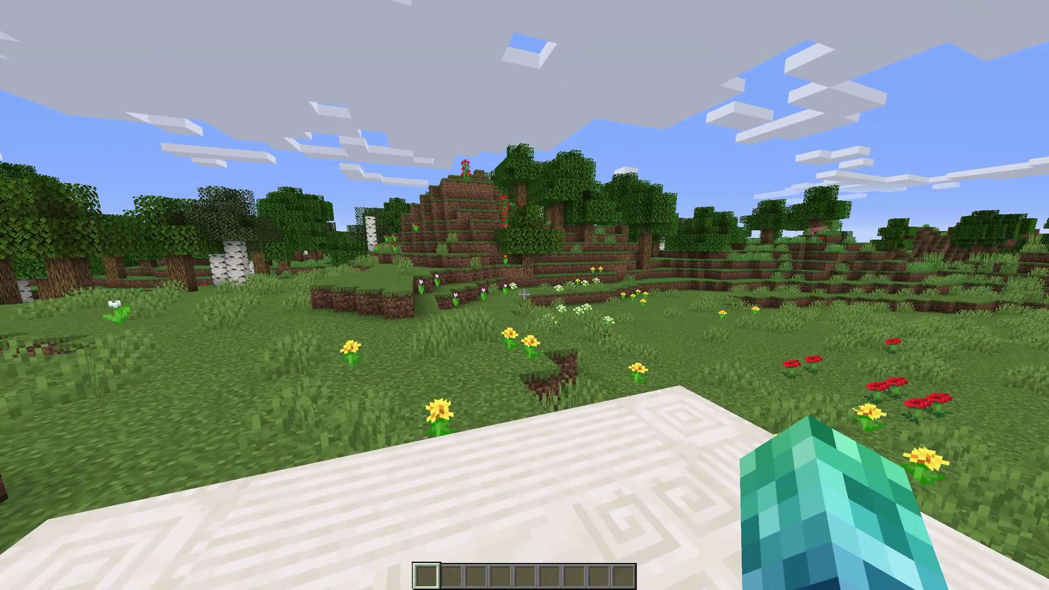
key("e")
key("Escape")
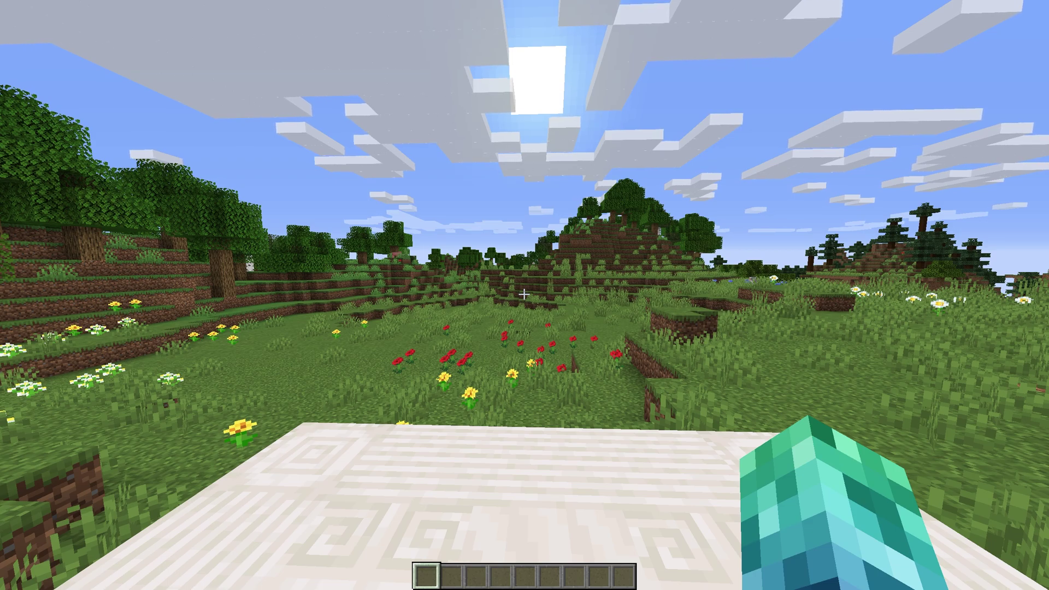
Run /mount to confirm the Mounts collection is empty, then close it.
key("slash")
type("mount")
key("Return")
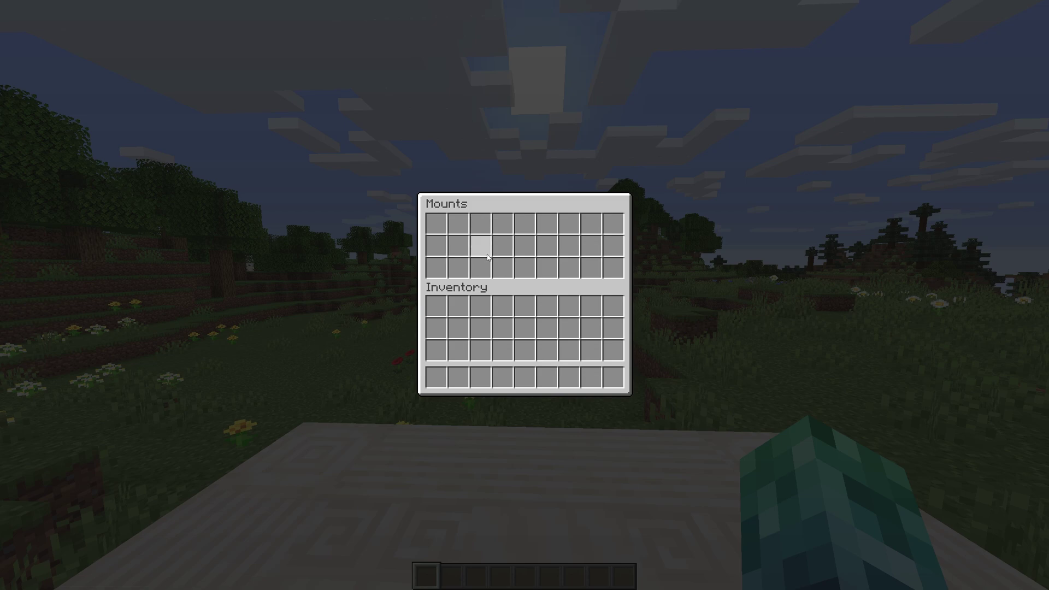
key("Escape")
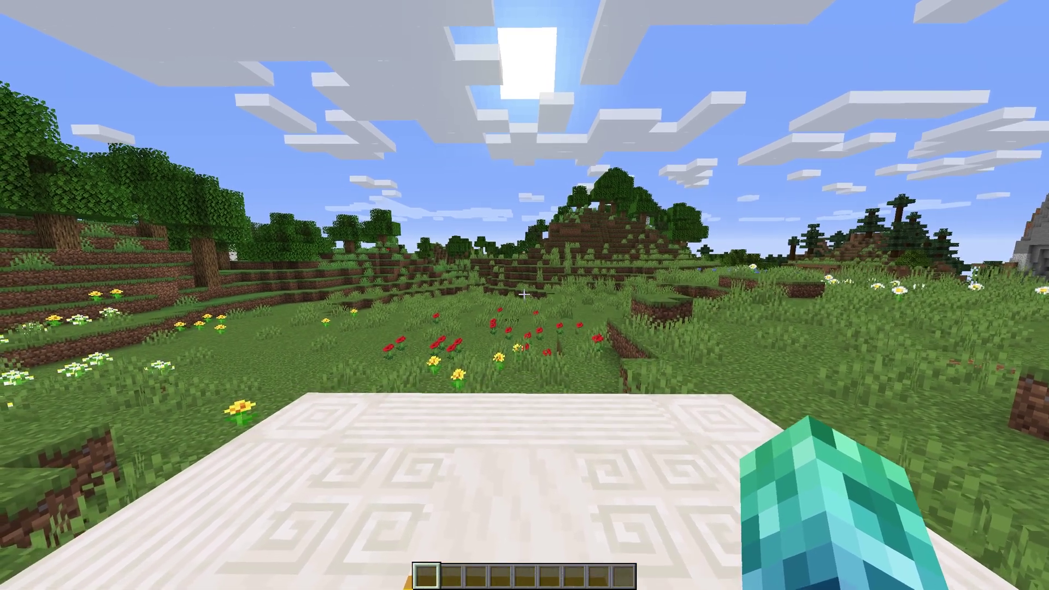
Open the mount shop with /mountbuy, then with /mbuy plus a category, buying nothing.
type("/mountb")
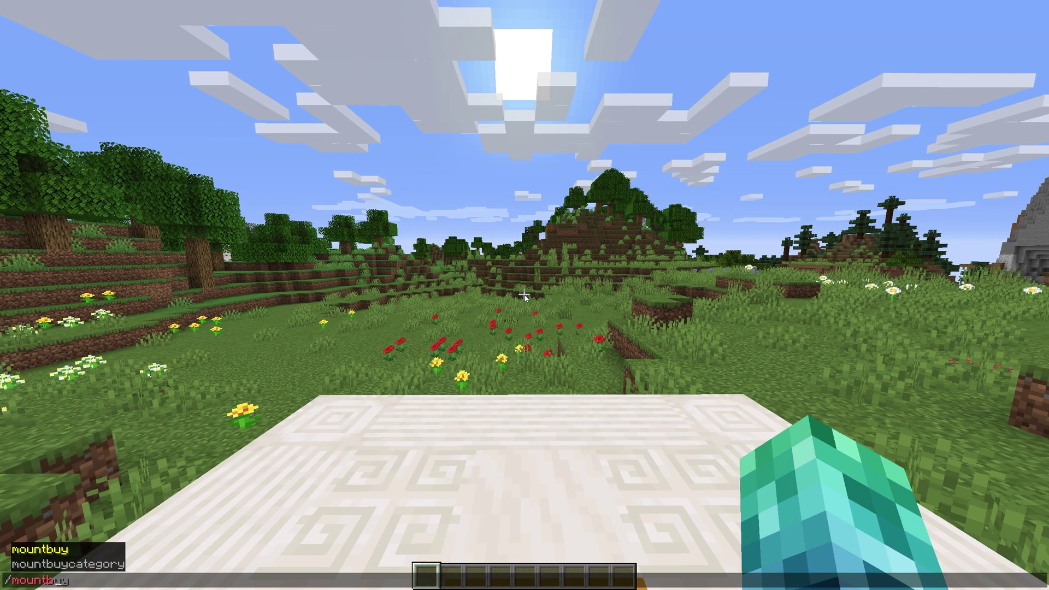
type("uy tcno")
key("Return")
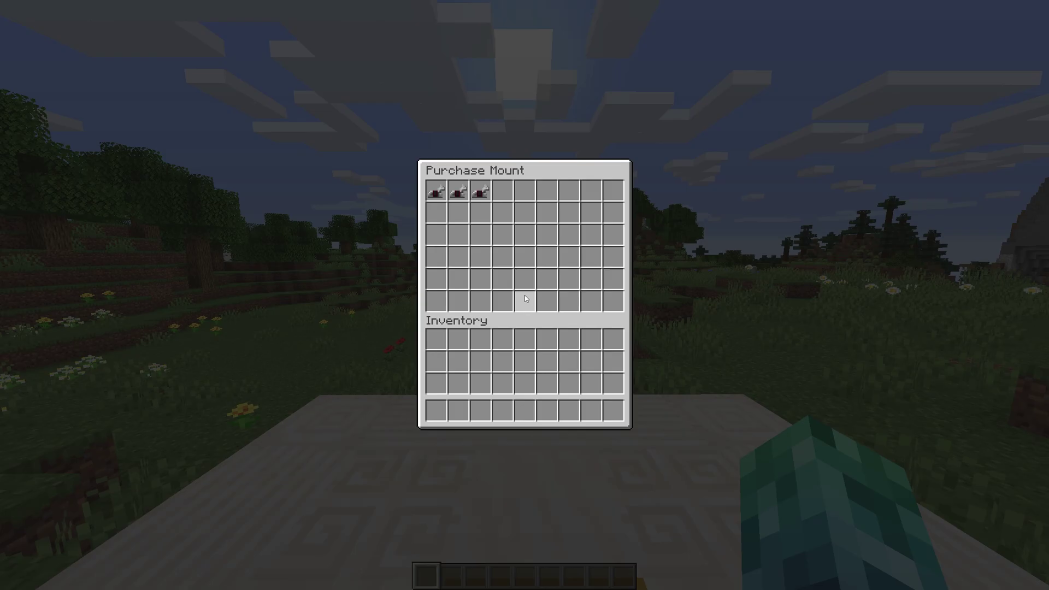
key("Escape")
type("/mbuy tcn")
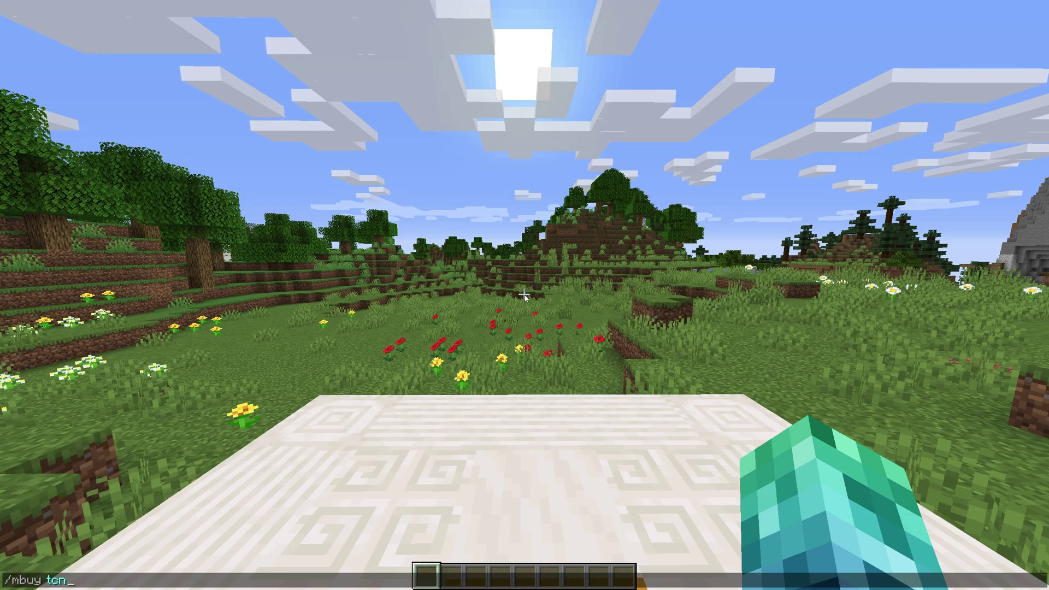
key("Return")
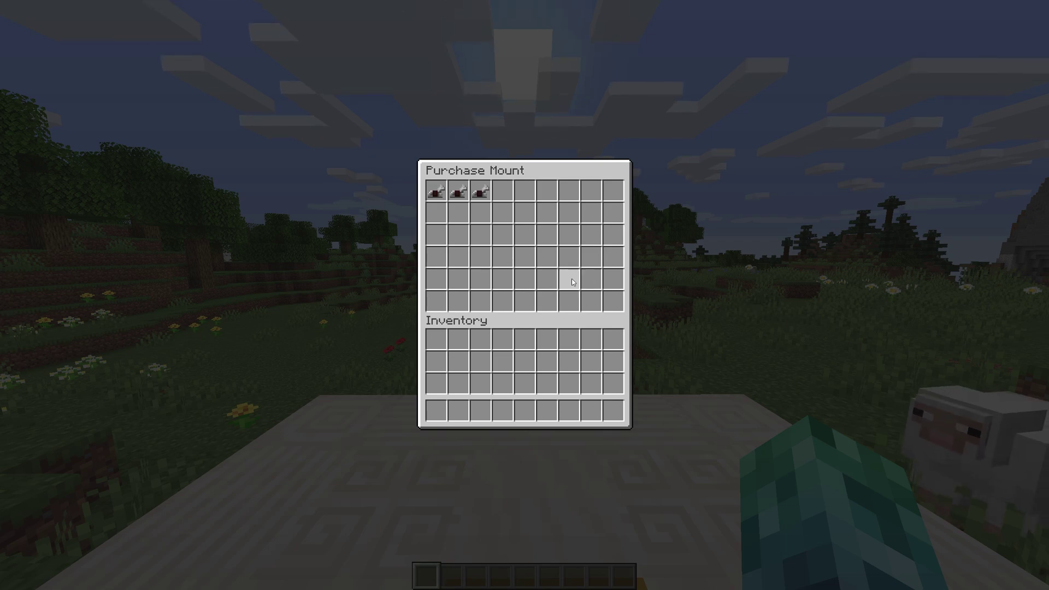
key("Escape")
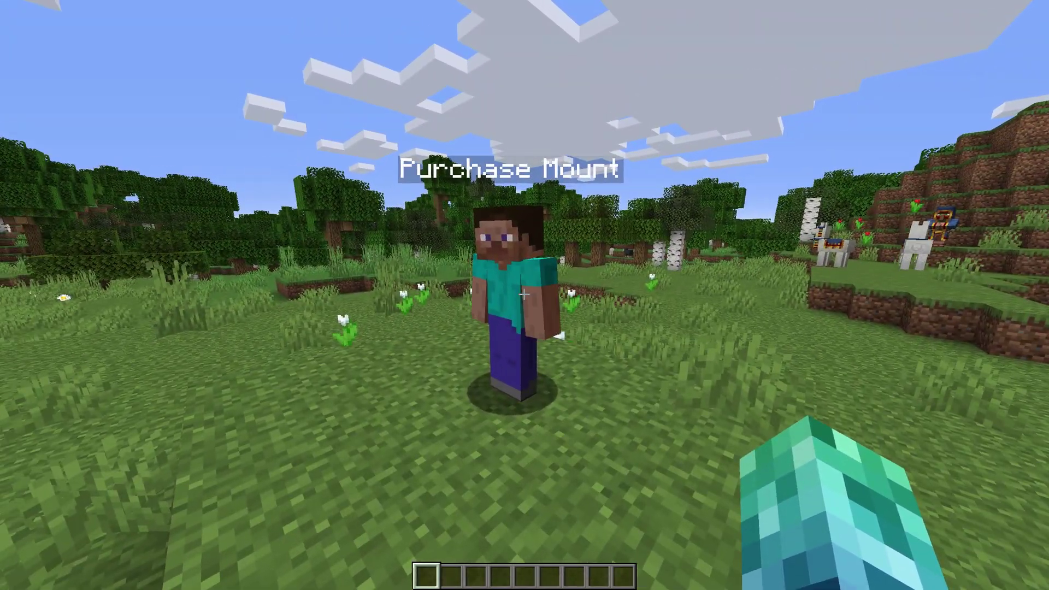
Buy Armored Nightmare from the Purchase Mount NPC, then try Forest Steed, which is unaffordable.
right_click(524, 295)
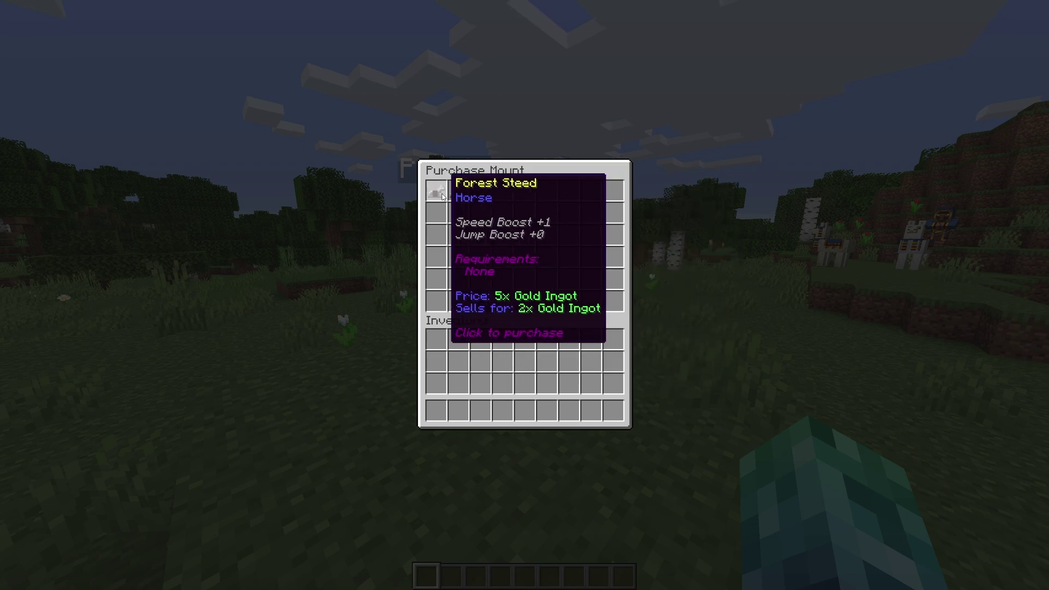
left_click(477, 196)
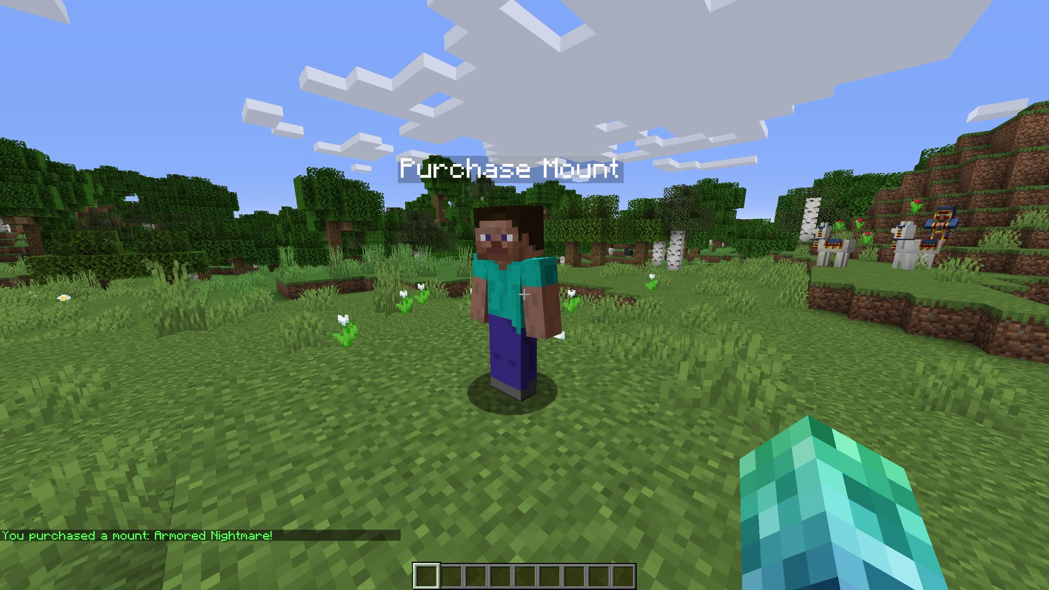
right_click(525, 295)
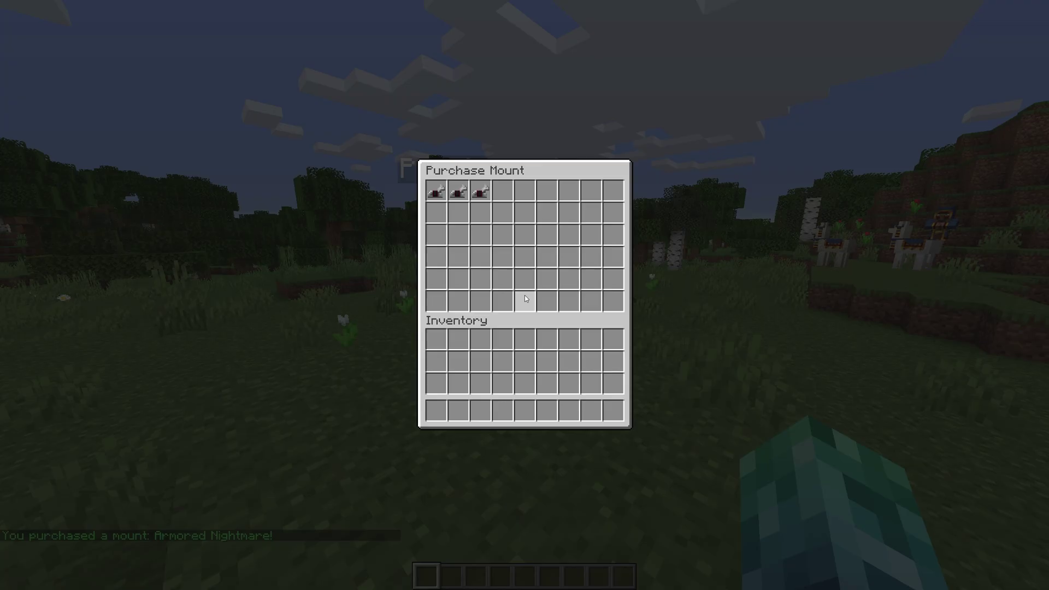
left_click(437, 190)
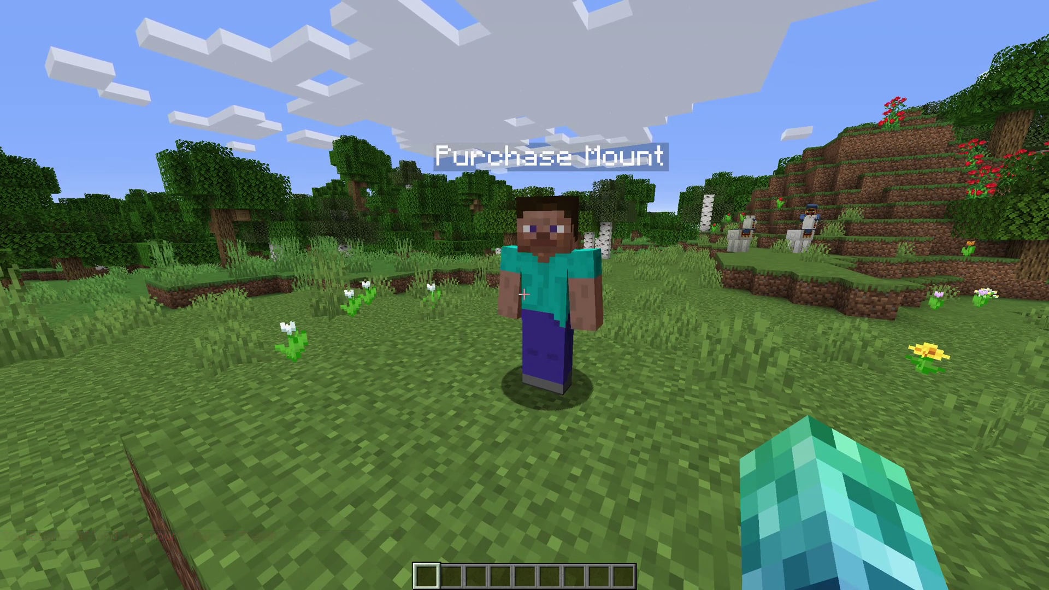
Summon and ride Armored Nightmare from the /mounts menu, then dismount with Left Shift.
key("t")
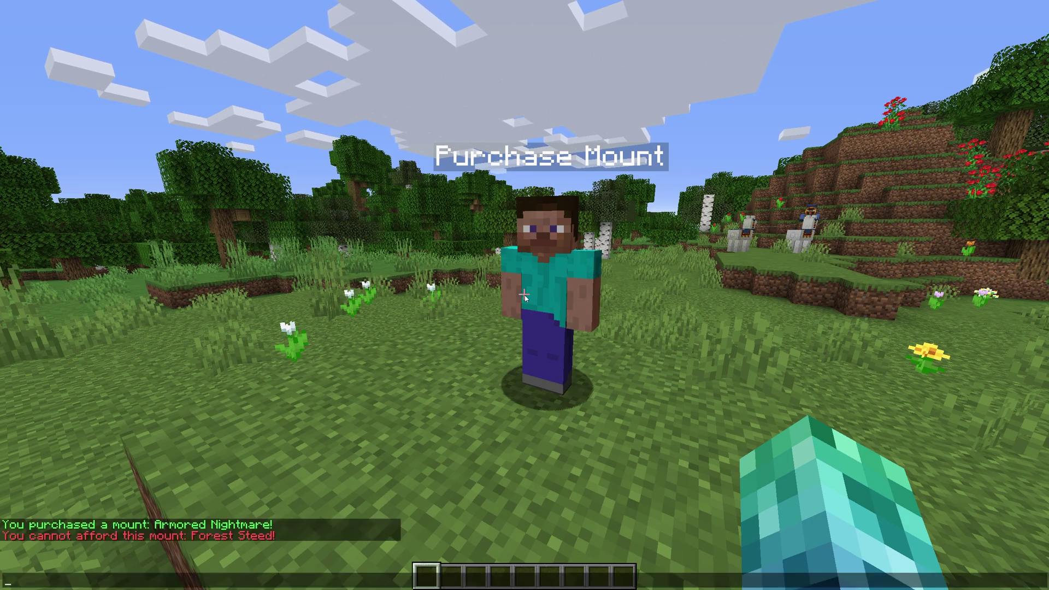
type("/mounts")
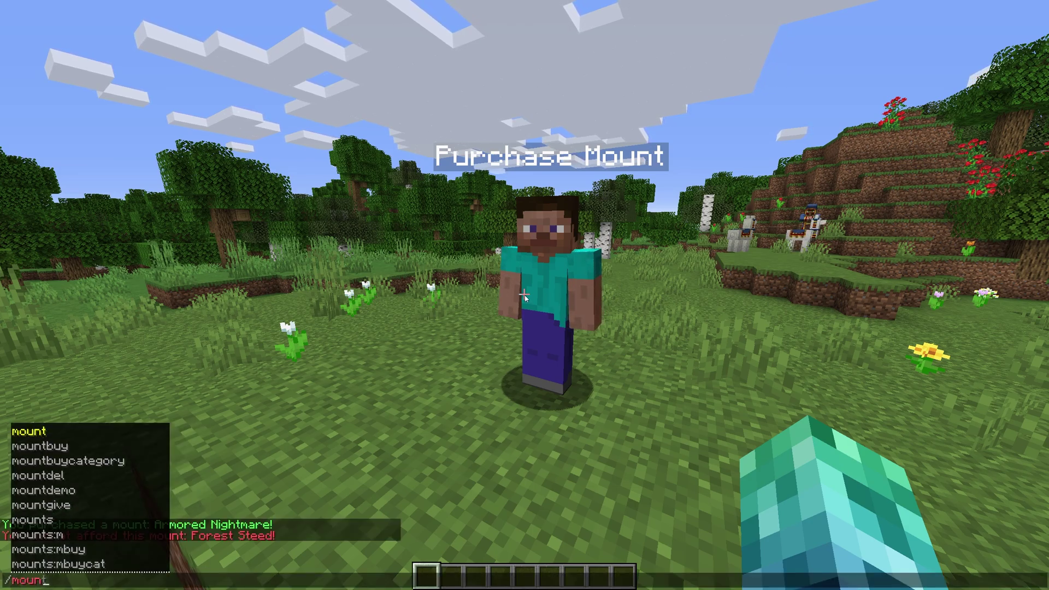
key("Return")
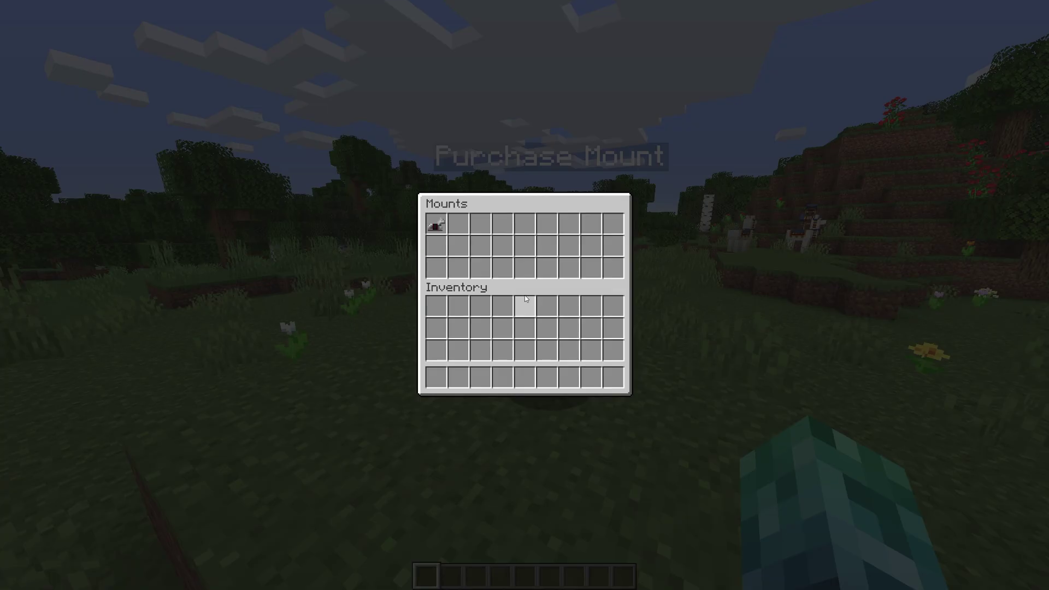
left_click(436, 224)
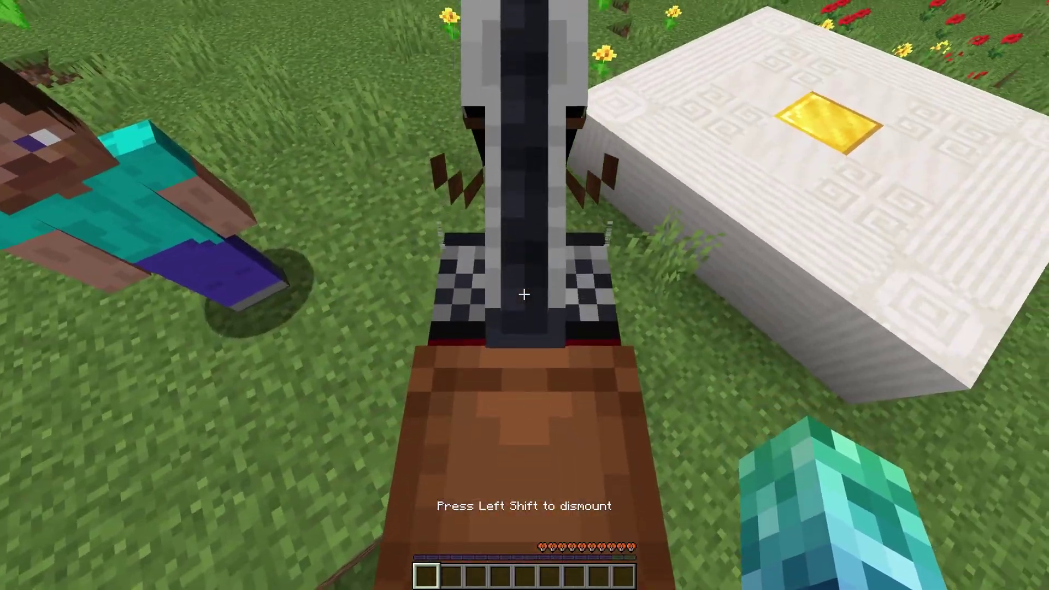
key("shift")
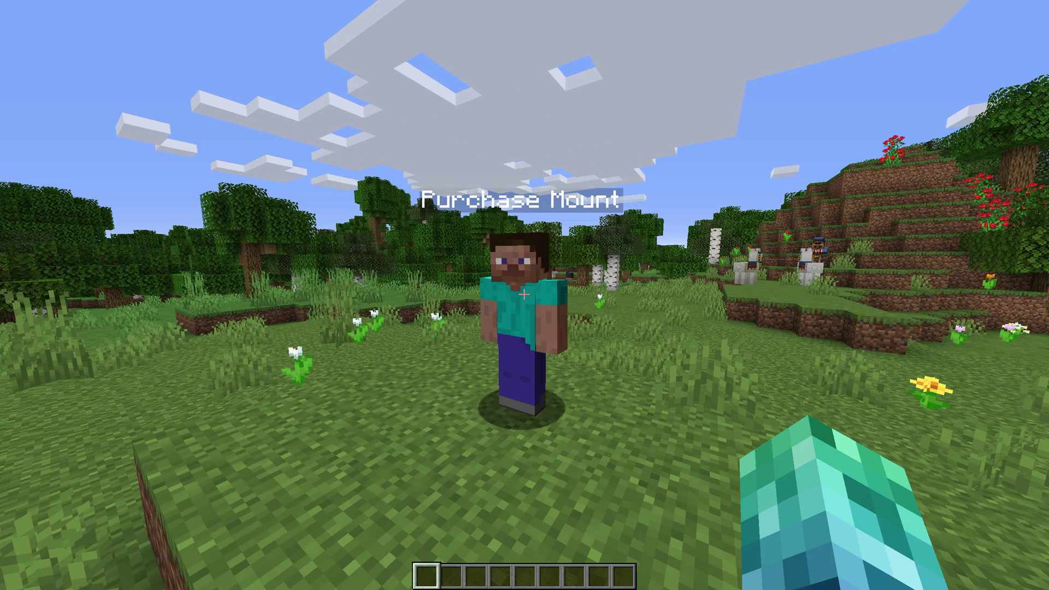
Try /mount, then ride Armored Nightmare chosen from the /mounts menu.
right_click(524, 295)
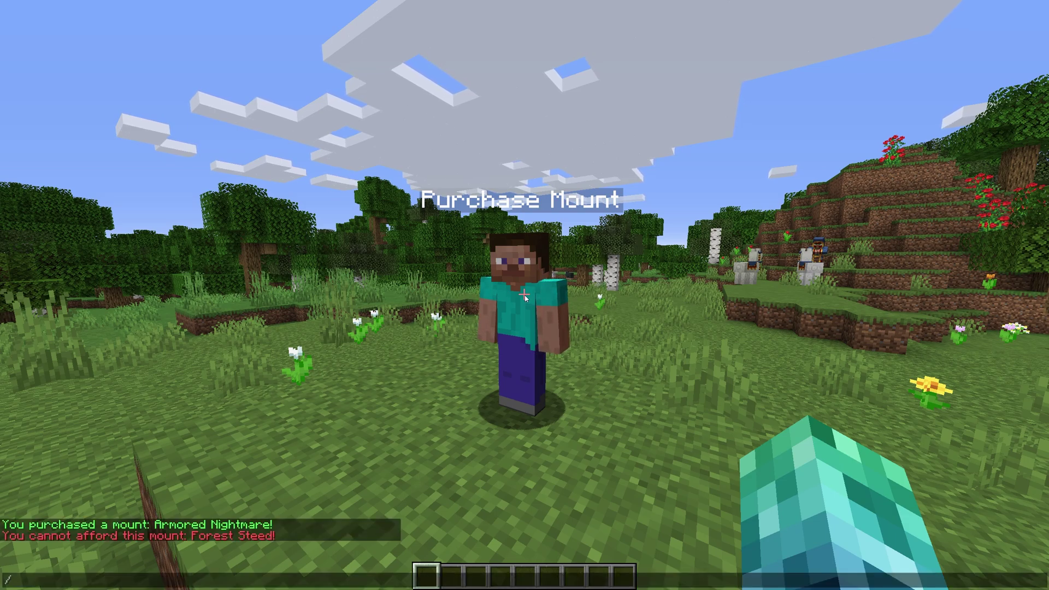
key("slash")
type("mount")
key("Return")
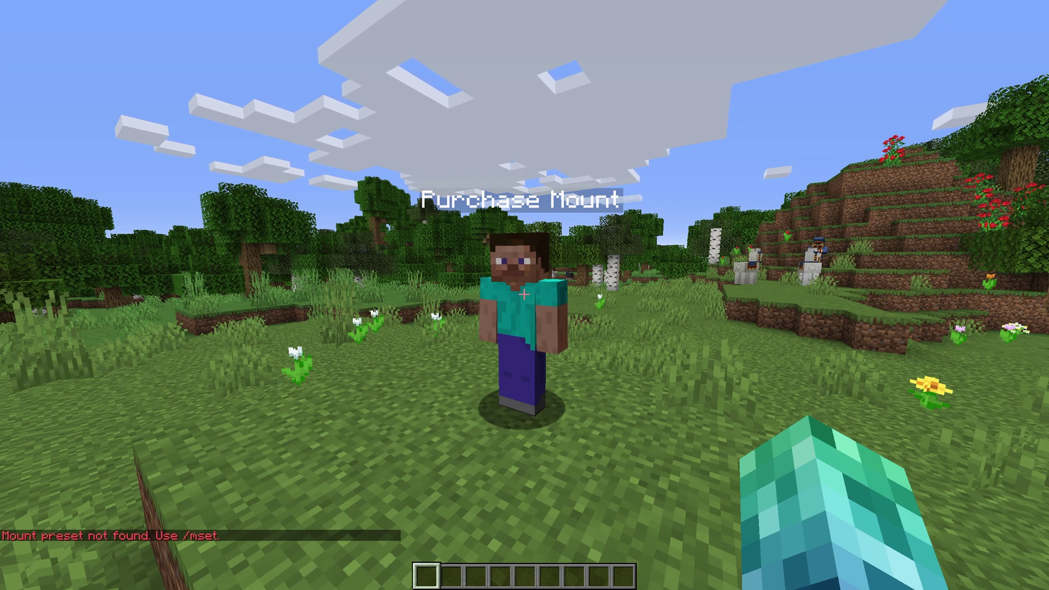
key("slash")
type("mounts")
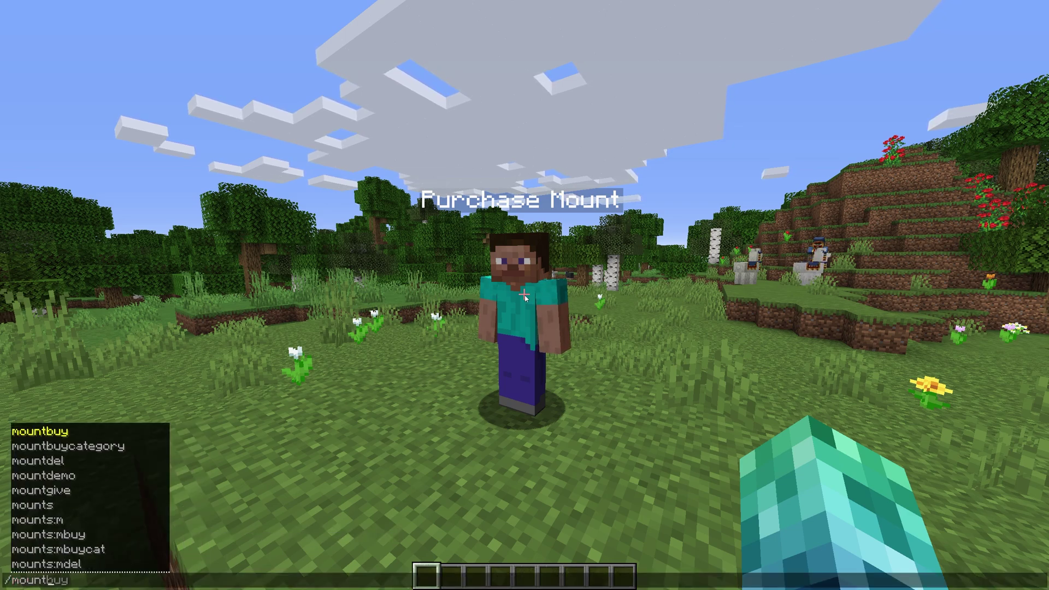
key("Return")
left_click(435, 224)
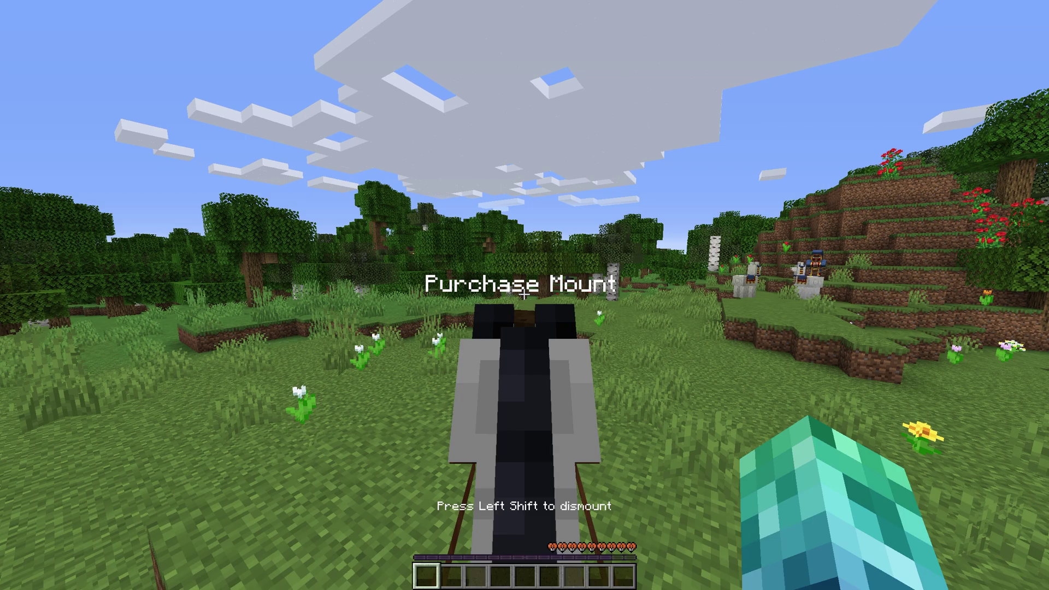
Save the ridden mount as a preset with /mset, dismount, and resummon it with /mount.
key("slash")
type("mset")
key("Return")
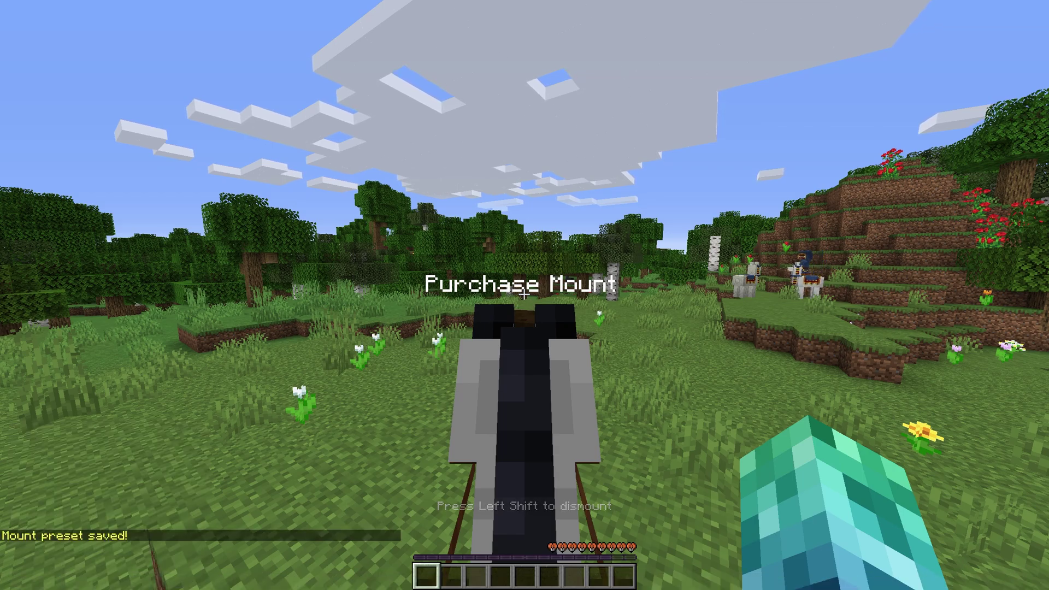
key("shift")
key("slash")
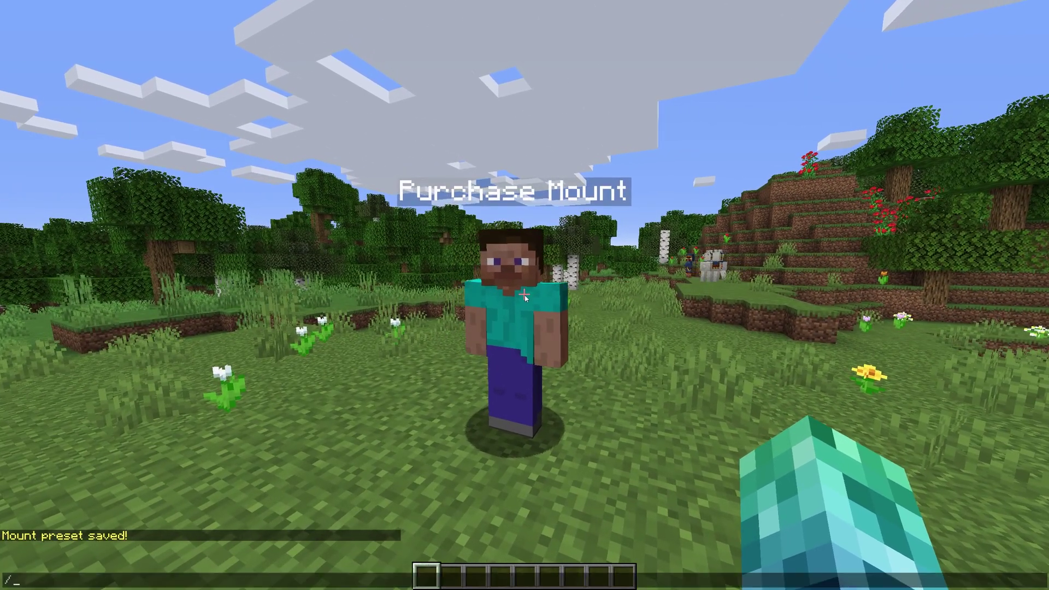
type("mount")
key("Return")
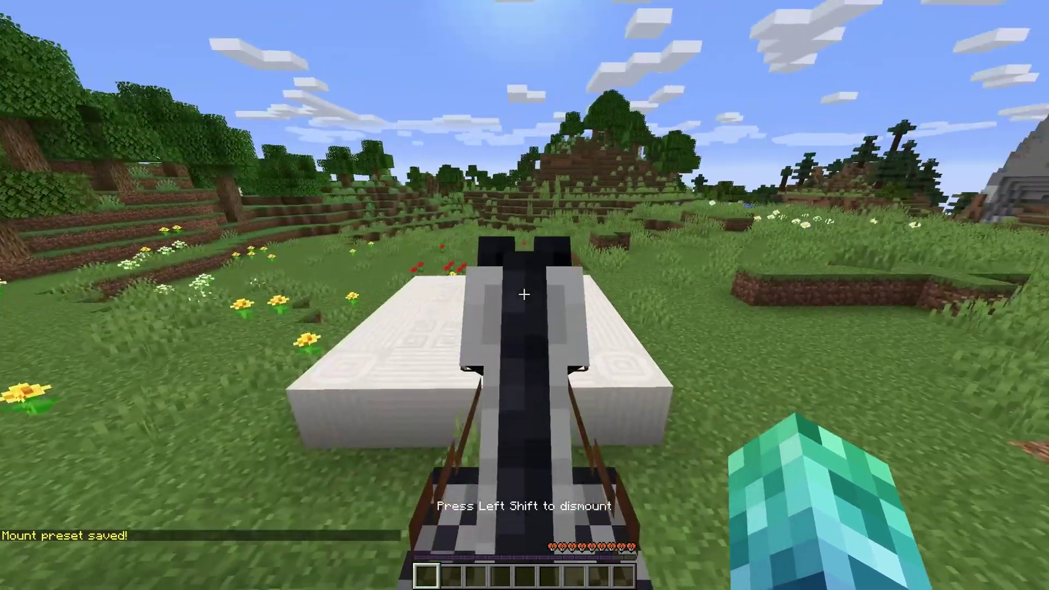
key("shift")
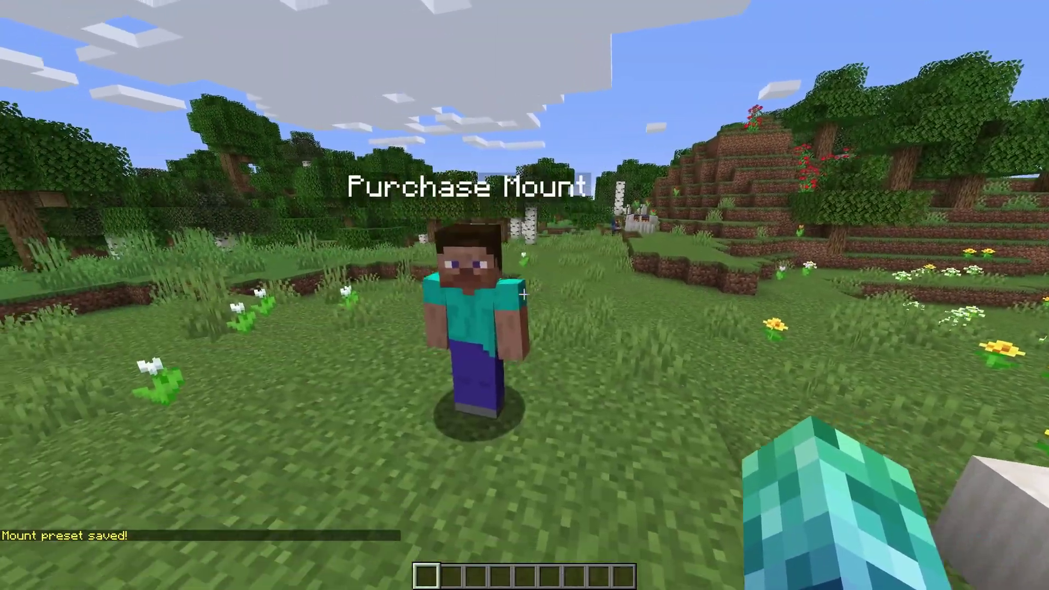
Delete the preset with the mountdel/mdel command, then save it again with /msave.
key("slash")
type("mountdel")
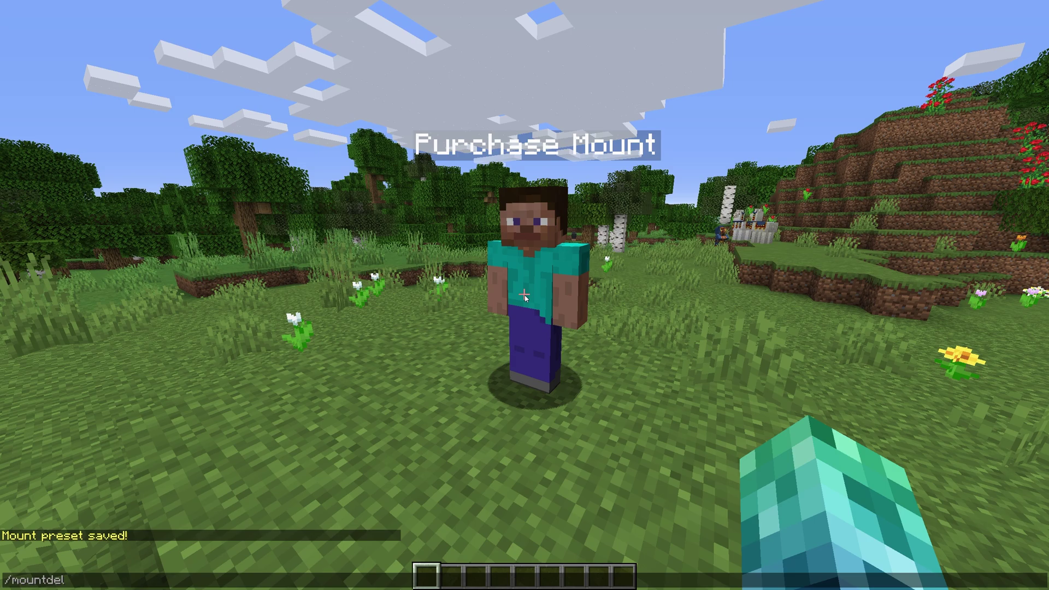
type("/mdel")
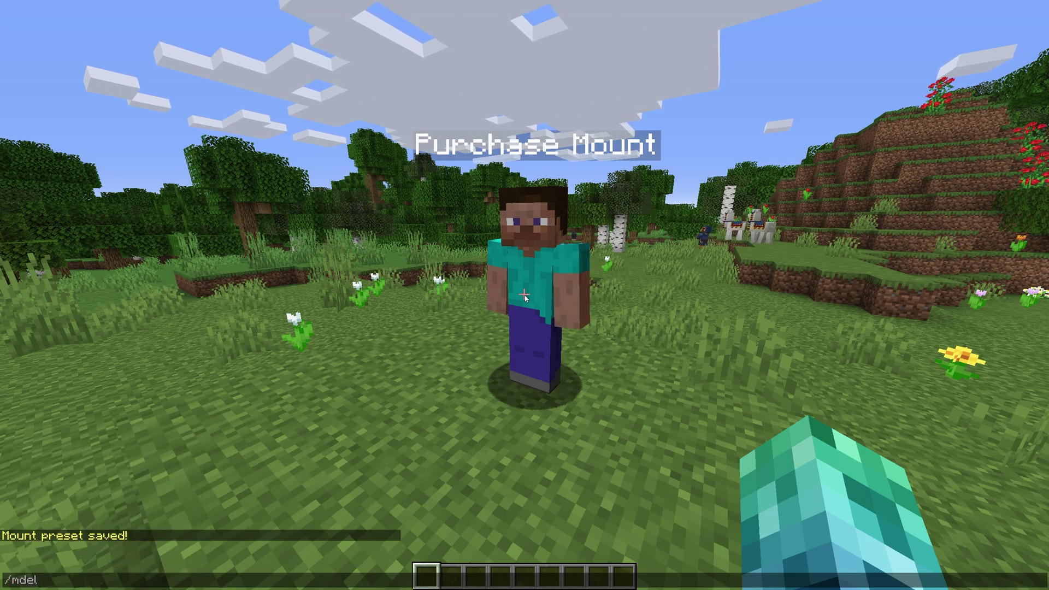
key("Return")
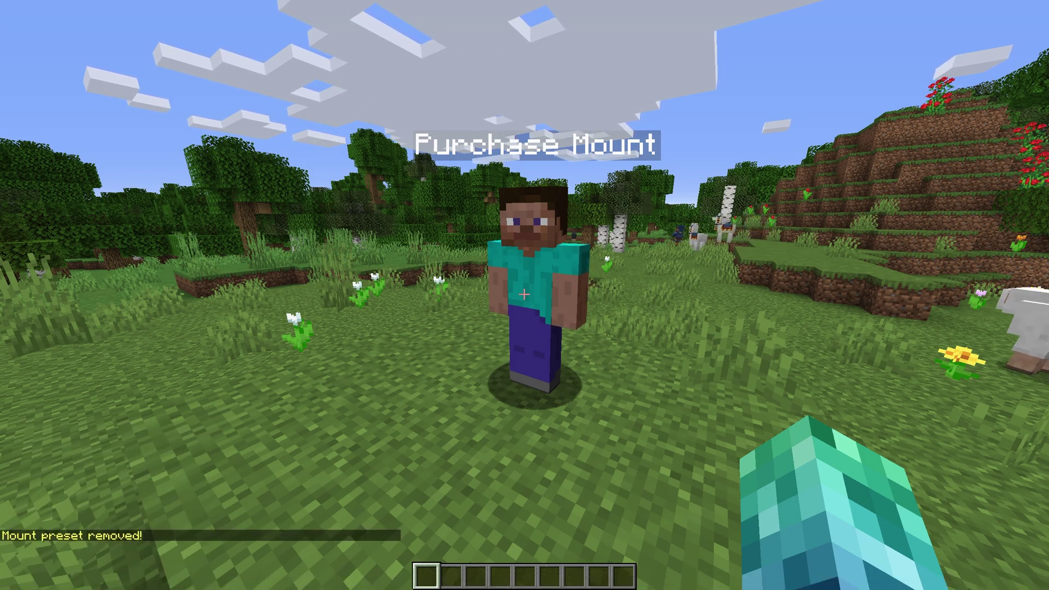
type("/msave")
key("Return")
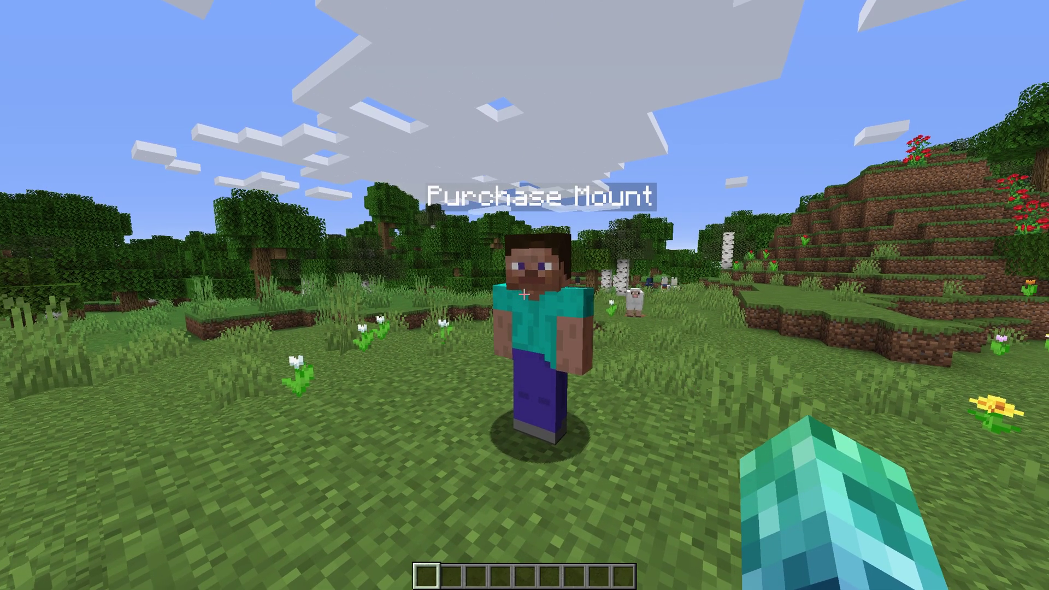
Run /mountsell with the player's name and inspect the Armored Nightmare slot.
type("/mountsell t")
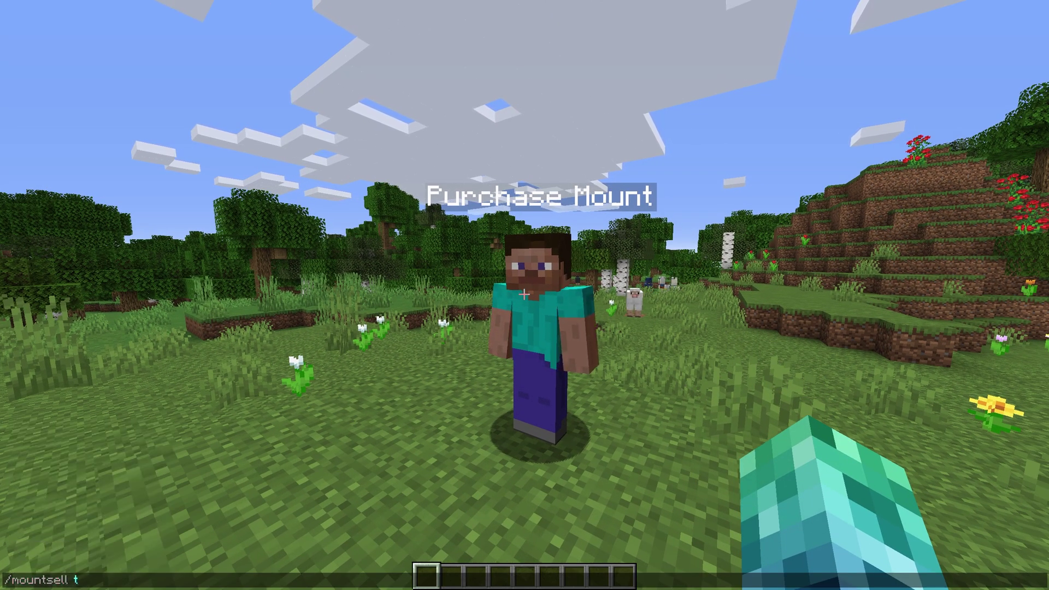
type("cno")
key("Return")
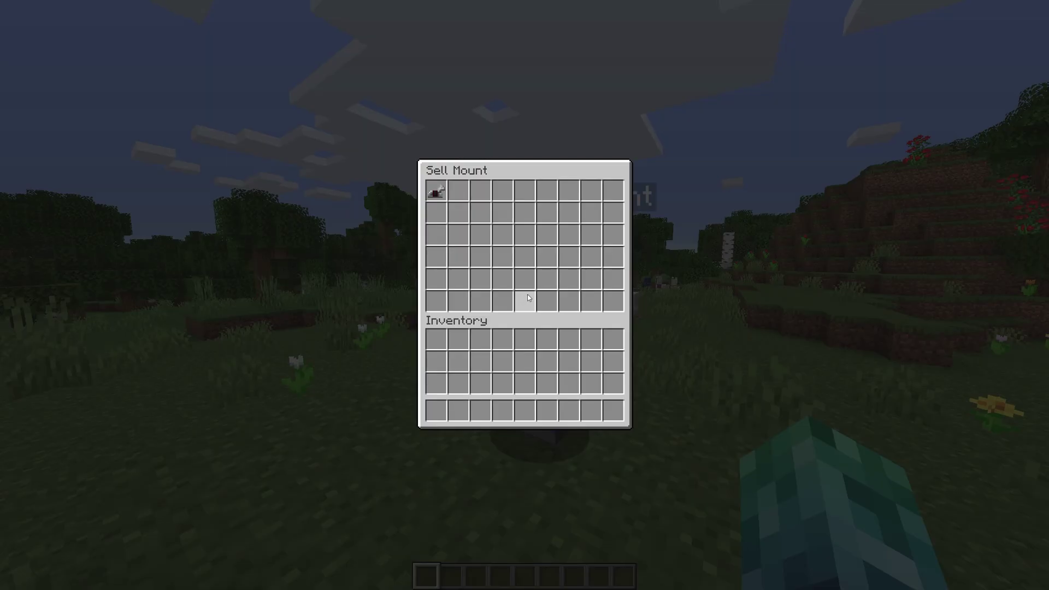
mouse_move(443, 197)
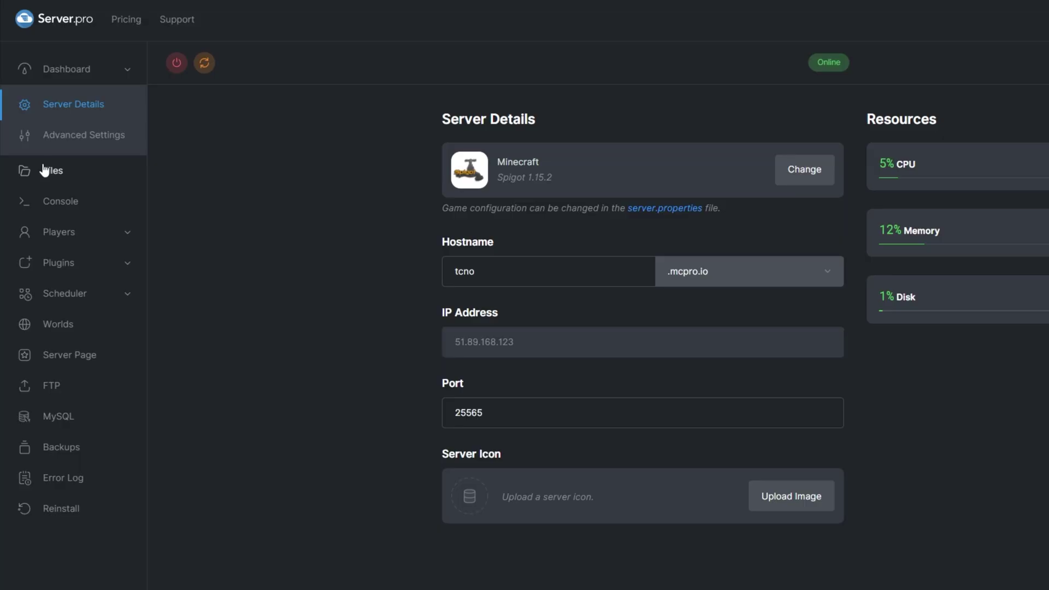
Open the Mounts plugin folder in the file manager and browse its mounts and players folders.
left_click(44, 169)
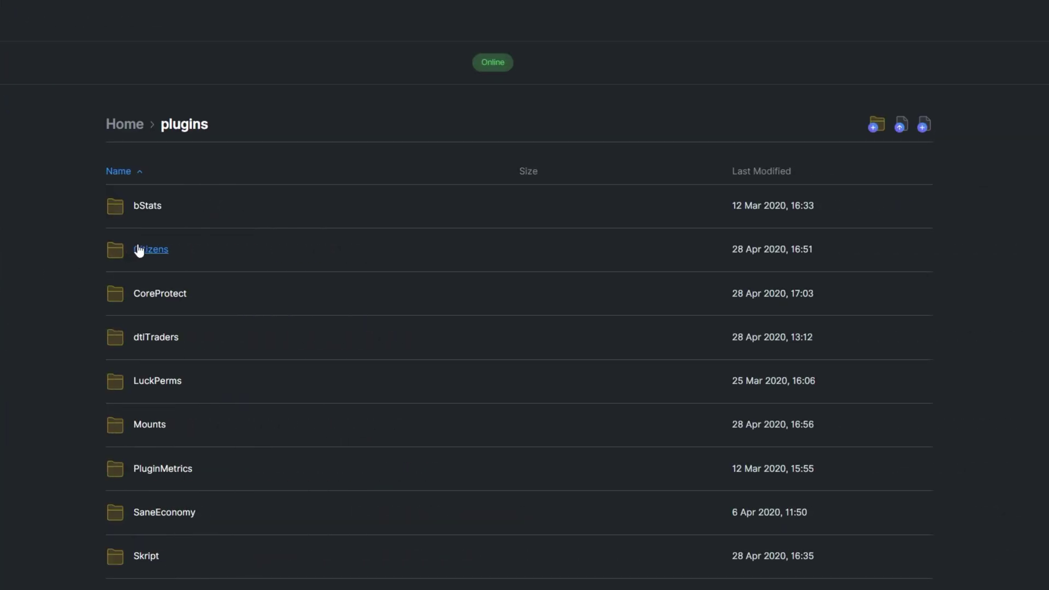
left_click(140, 425)
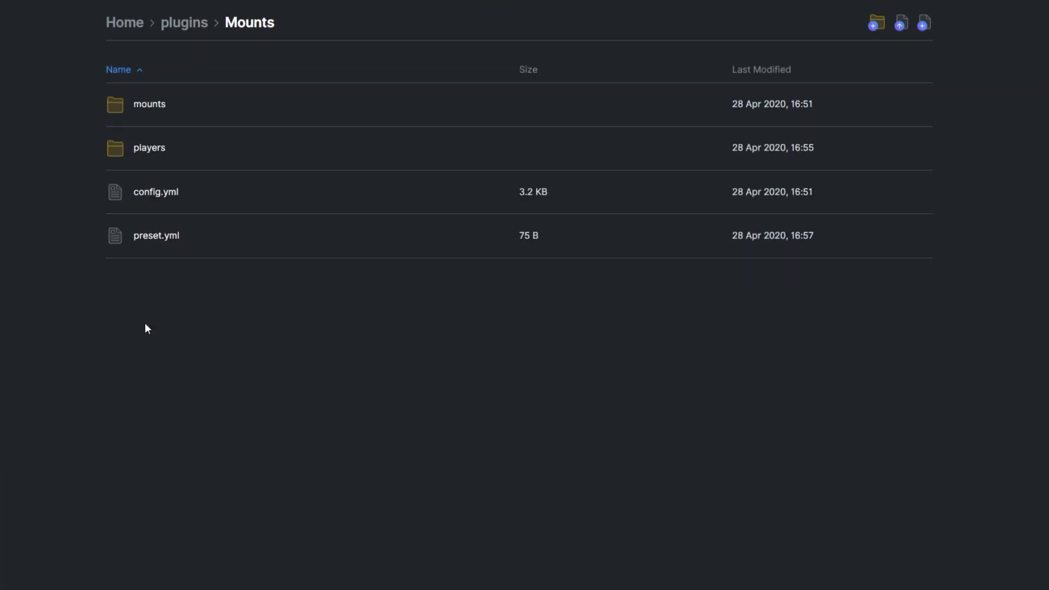
left_click(146, 105)
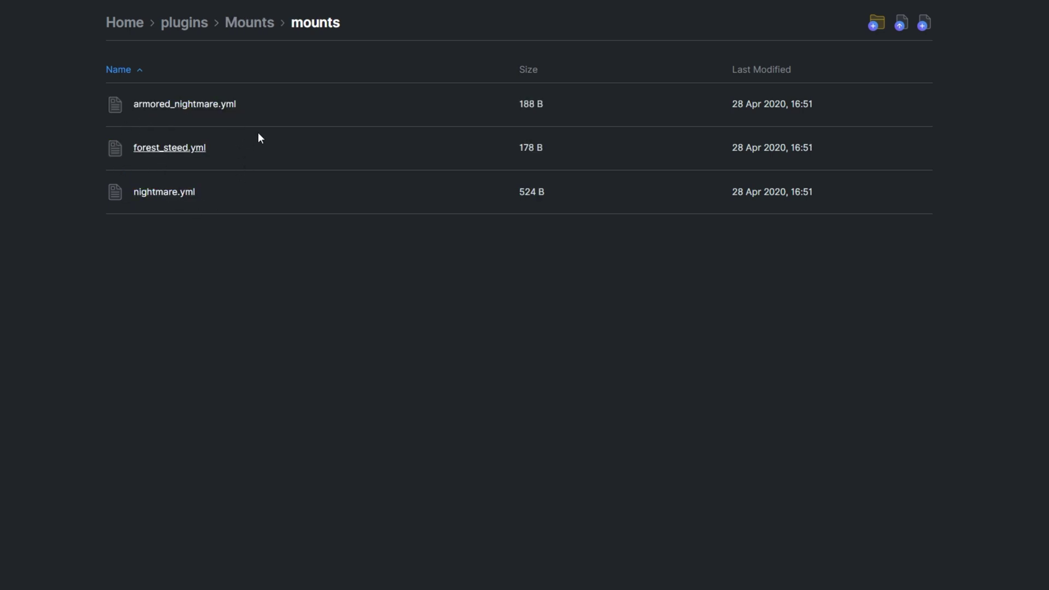
key("alt+Left")
left_click(160, 157)
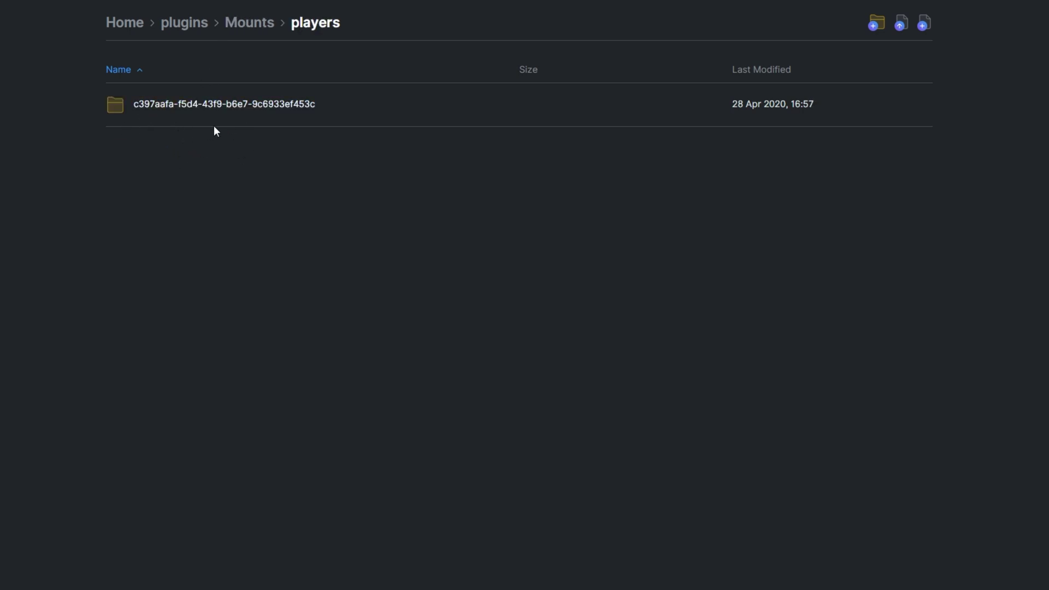
left_click(242, 25)
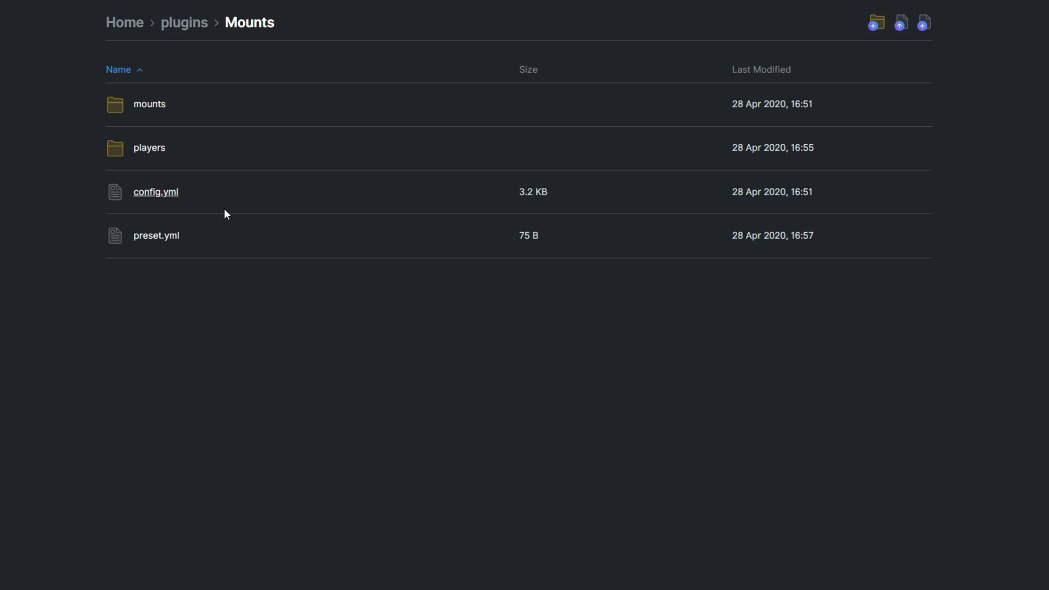
Inspect the saved entry in preset.yml, then open config.yml in the editor.
left_click(170, 238)
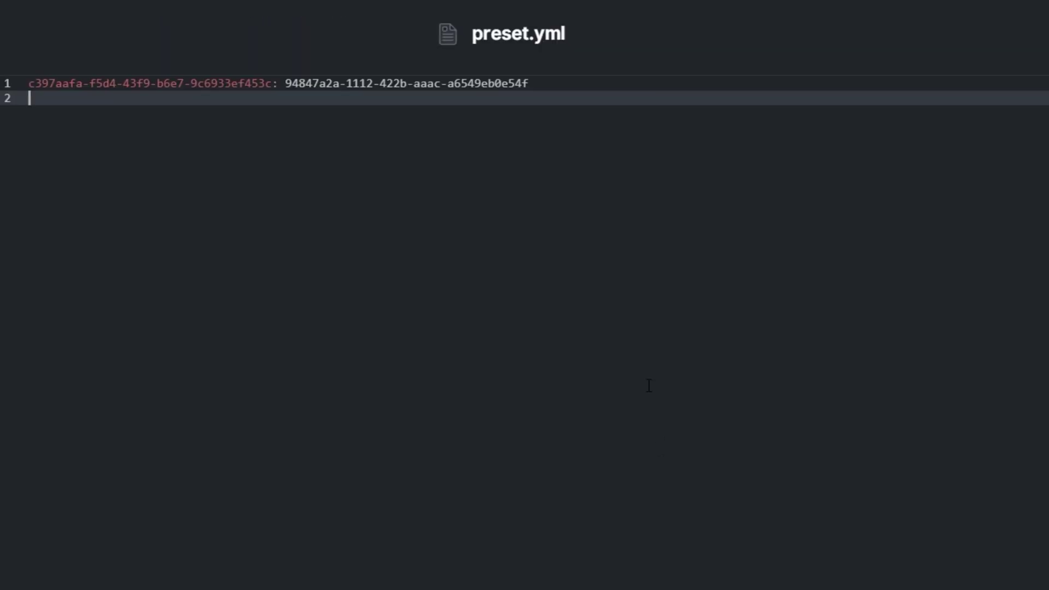
left_click_drag(544, 82, 10, 82)
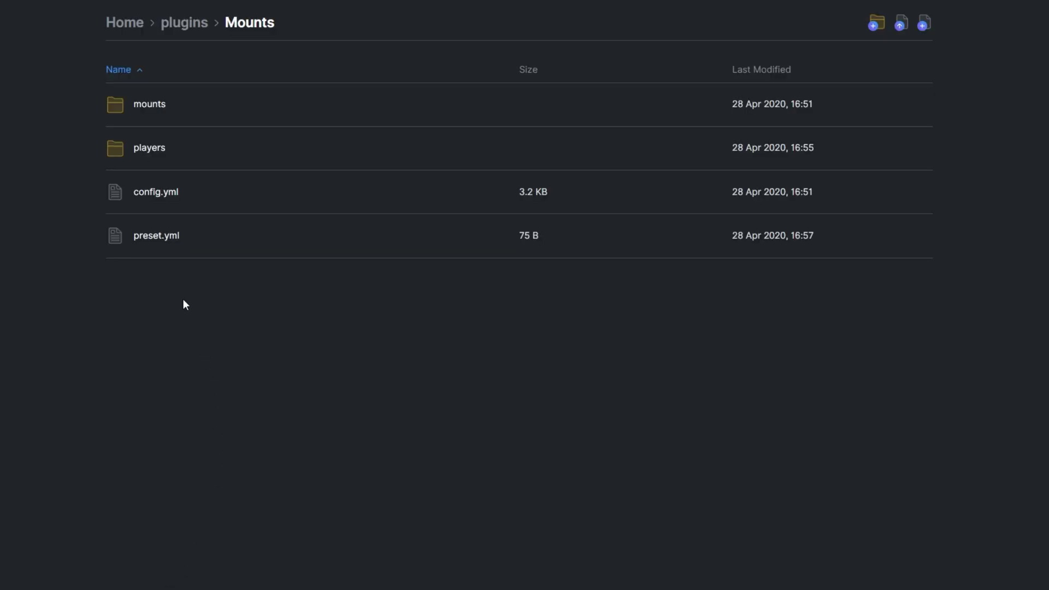
left_click(157, 192)
scroll(641, 378, "down", 10)
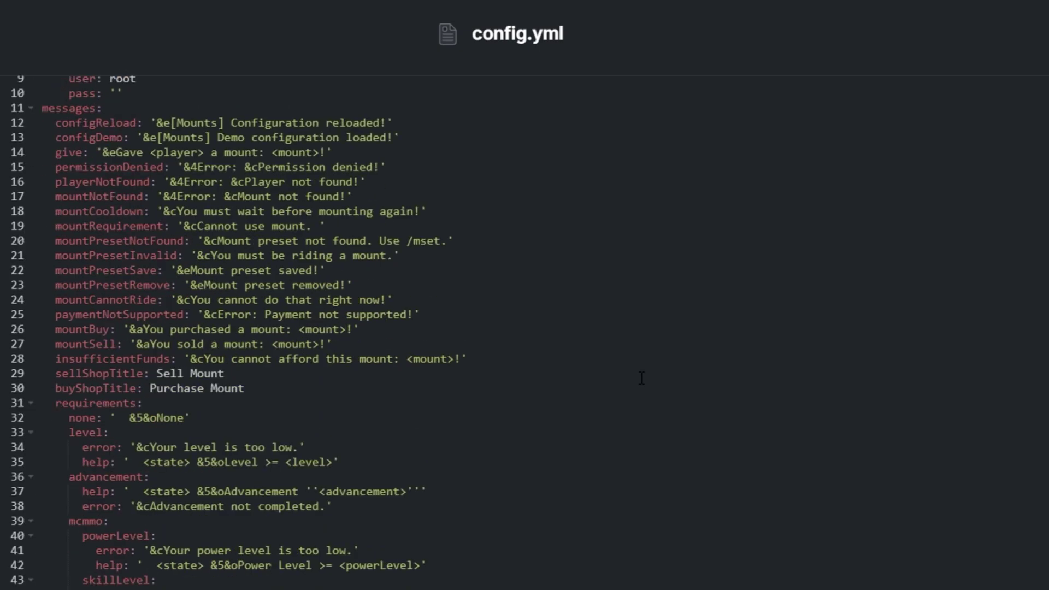
scroll(641, 378, "up", 10)
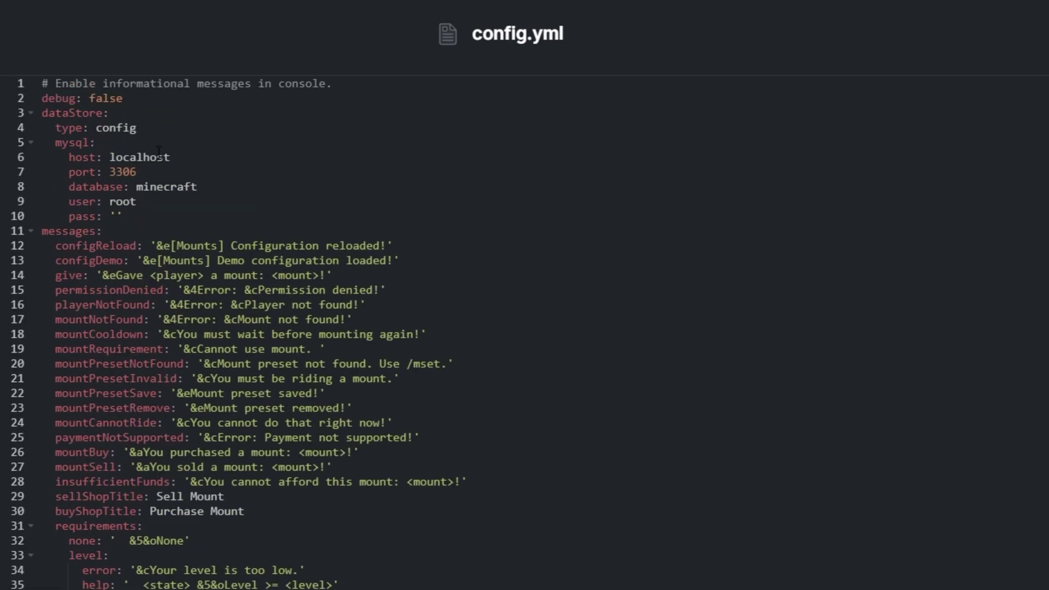
left_click_drag(42, 113, 236, 218)
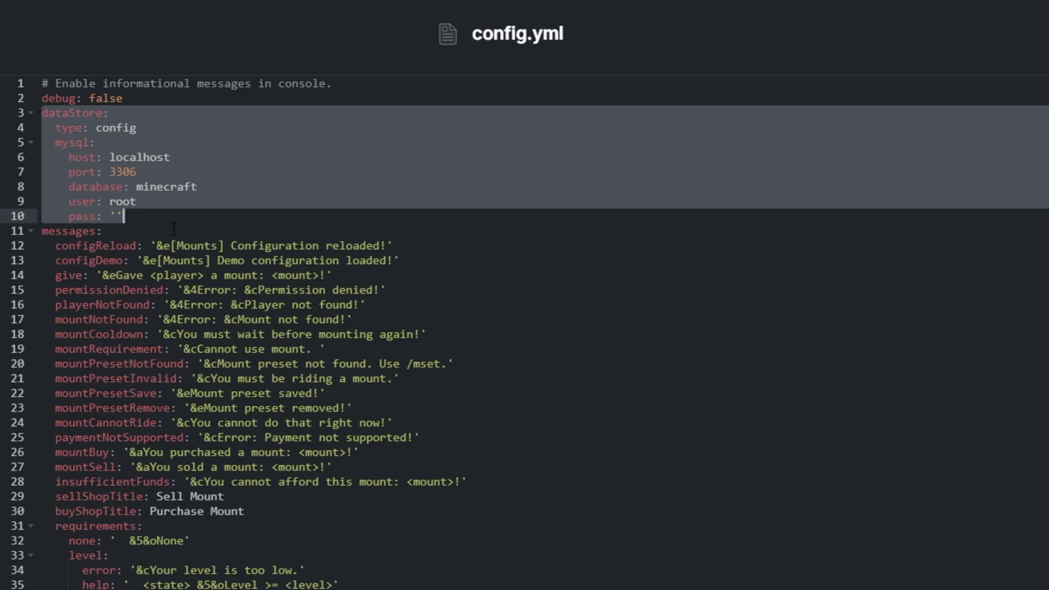
left_click(39, 231)
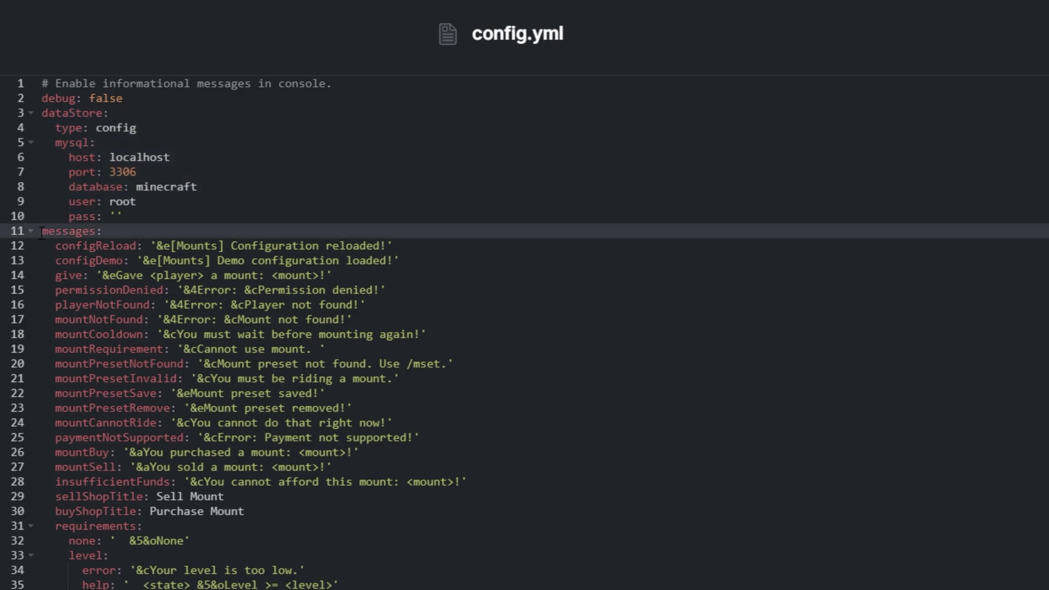
scroll(42, 234, "down", 10)
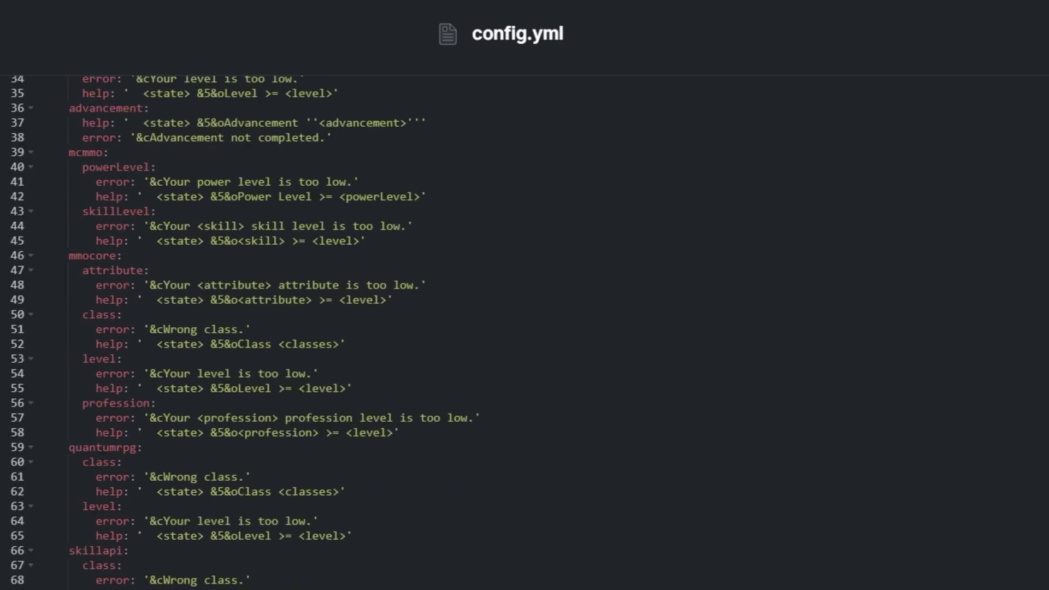
scroll(308, 501, "up", 10)
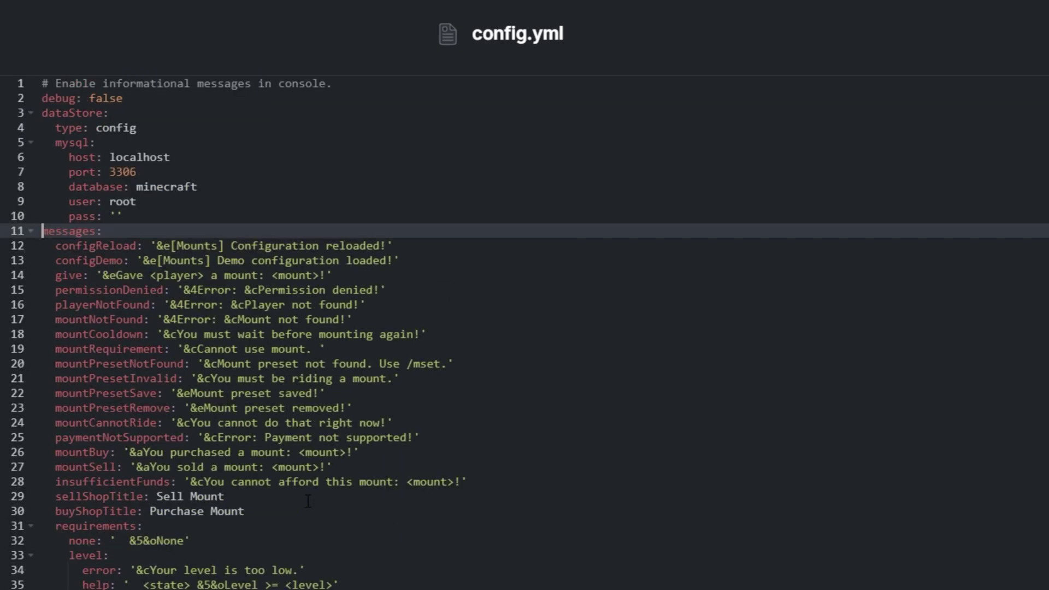
left_click_drag(308, 505, 42, 496)
scroll(13, 359, "down", 3)
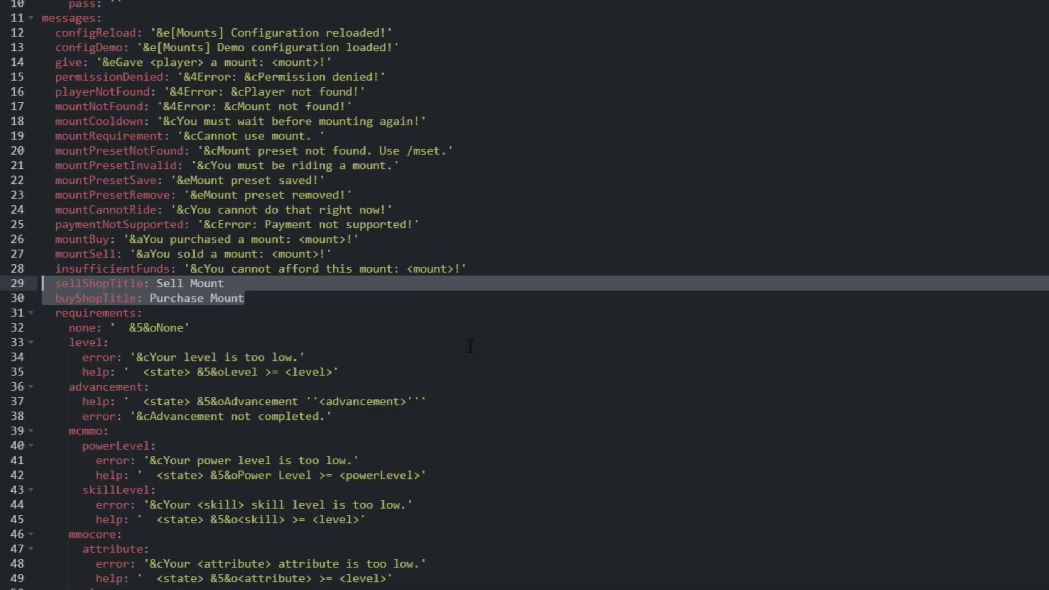
left_click(409, 298)
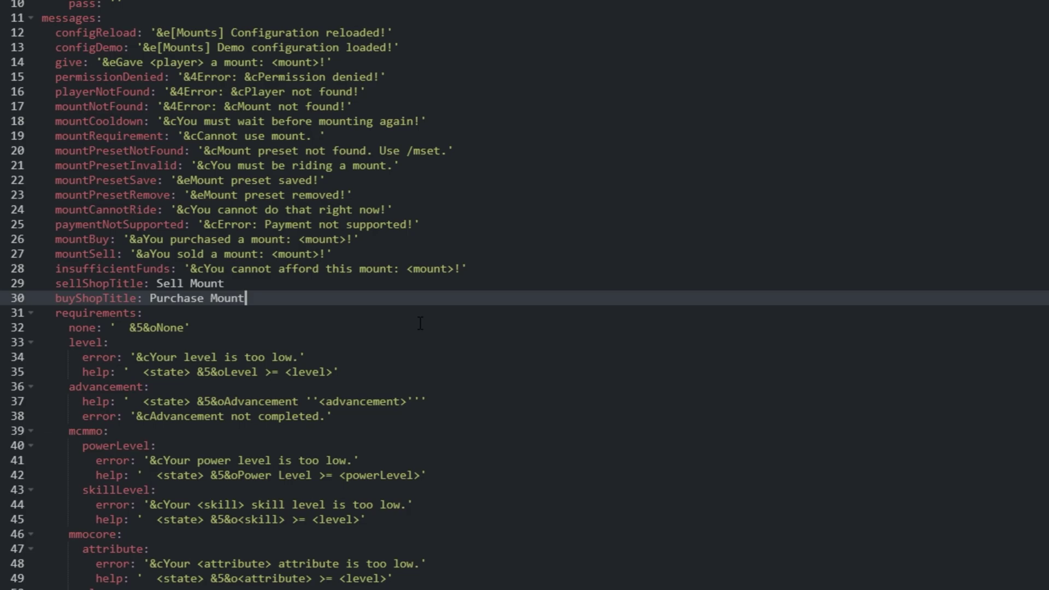
scroll(420, 323, "down", 15)
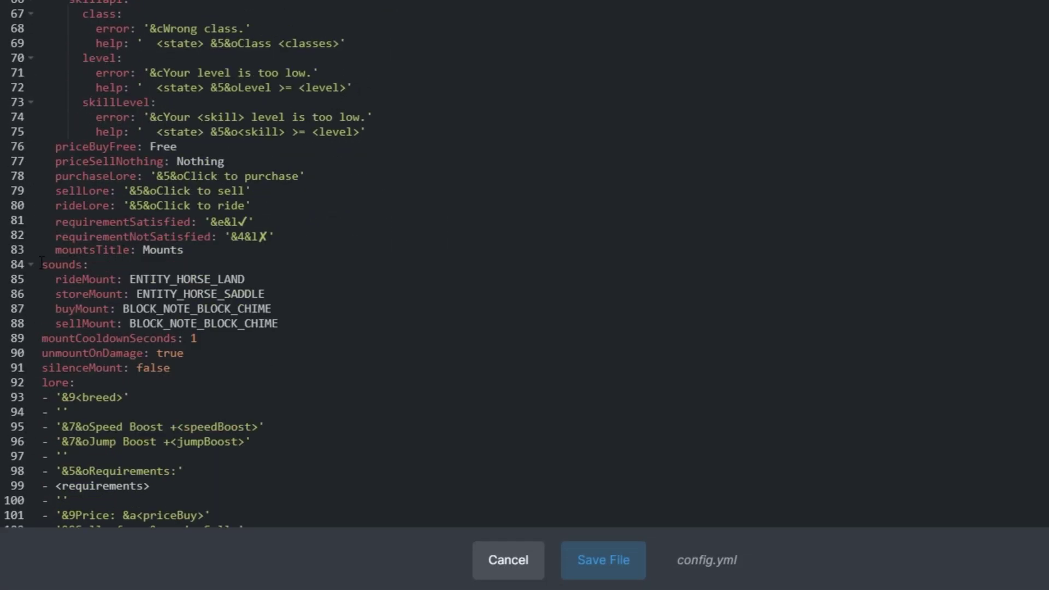
left_click_drag(42, 265, 278, 323)
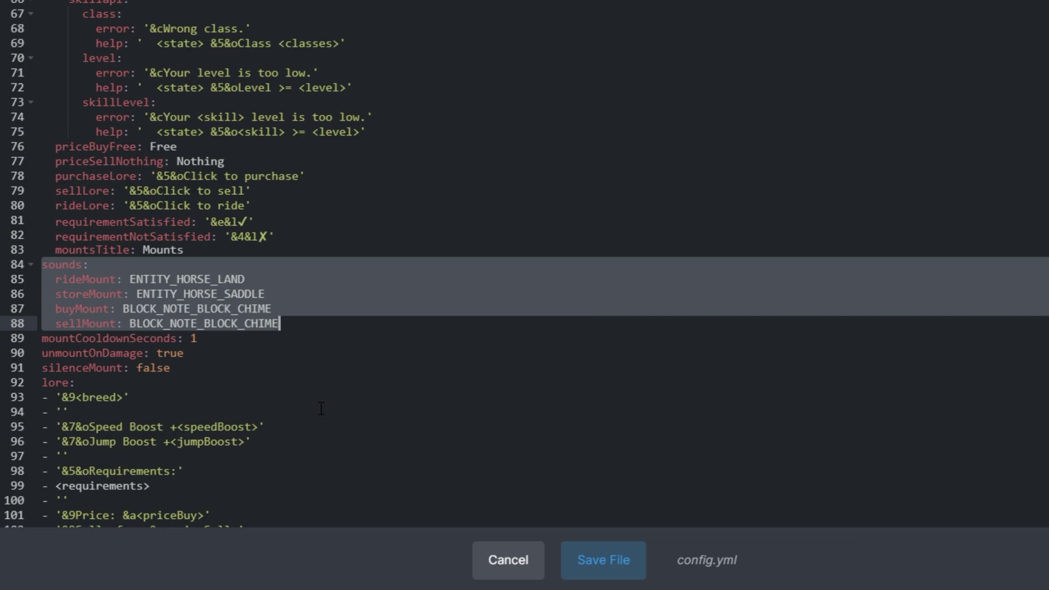
scroll(321, 409, "down", 1)
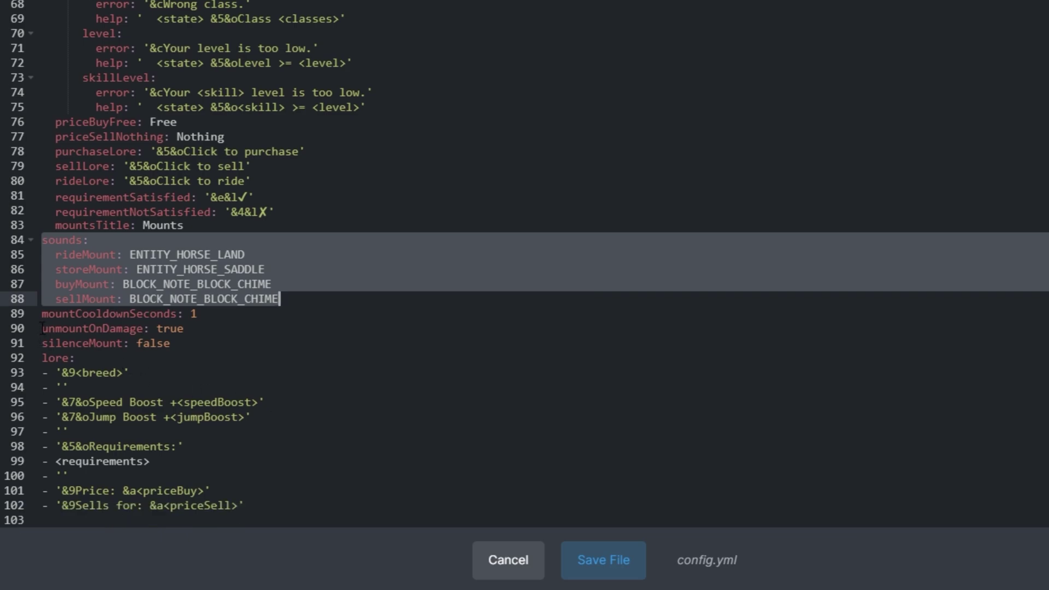
left_click_drag(42, 328, 218, 331)
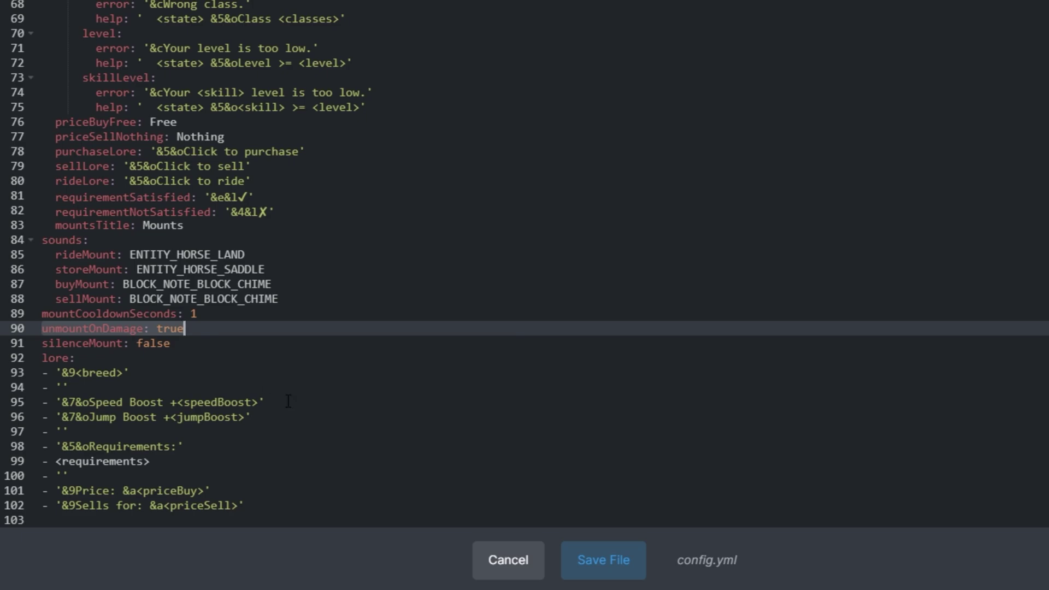
Cancel config.yml, then view armored_nightmare.yml in the mounts folder and close it.
left_click(488, 561)
left_click(144, 105)
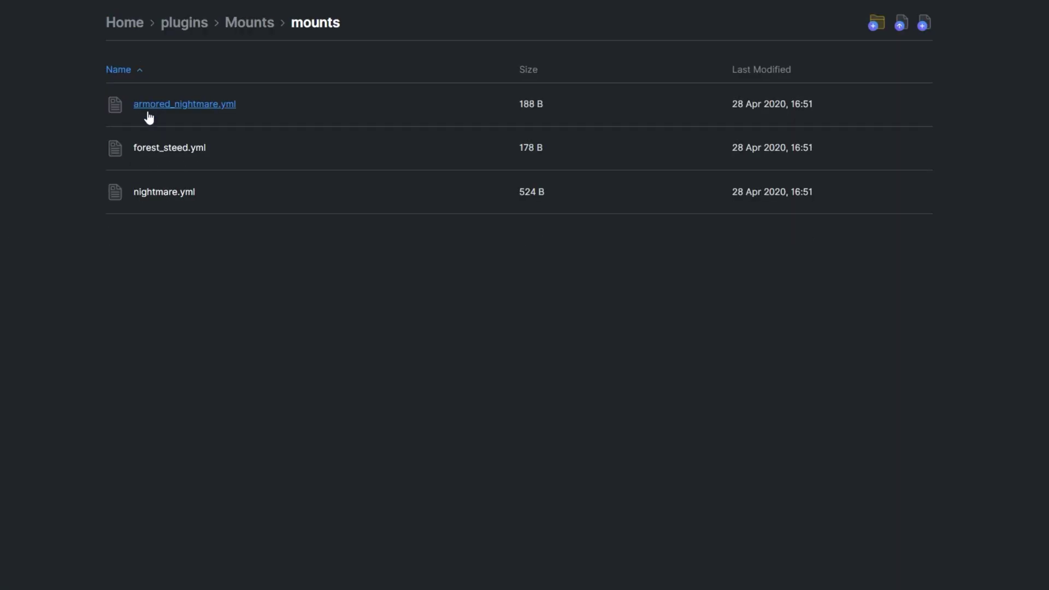
left_click(197, 107)
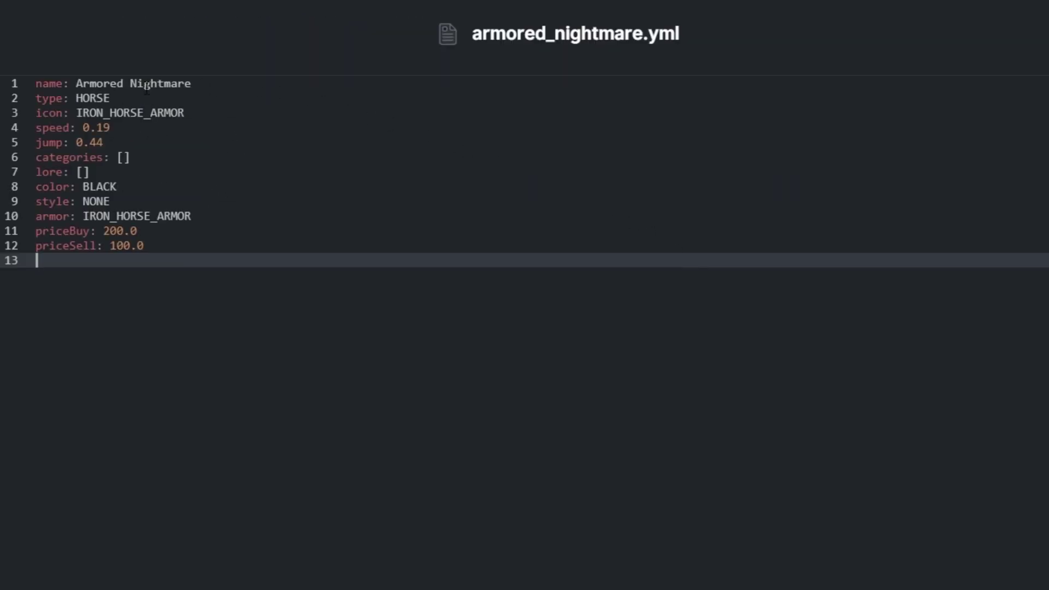
left_click(84, 83)
left_click_drag(84, 83, 222, 277)
left_click(222, 277)
key("Escape")
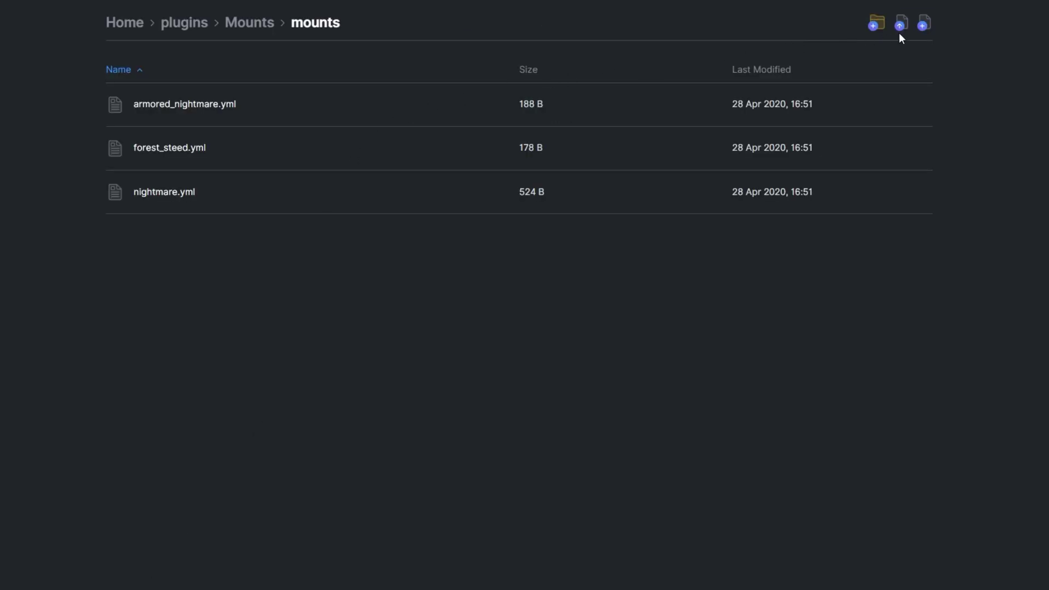
Create test.yml in the mounts folder and delete its requirements lines.
left_click(922, 26)
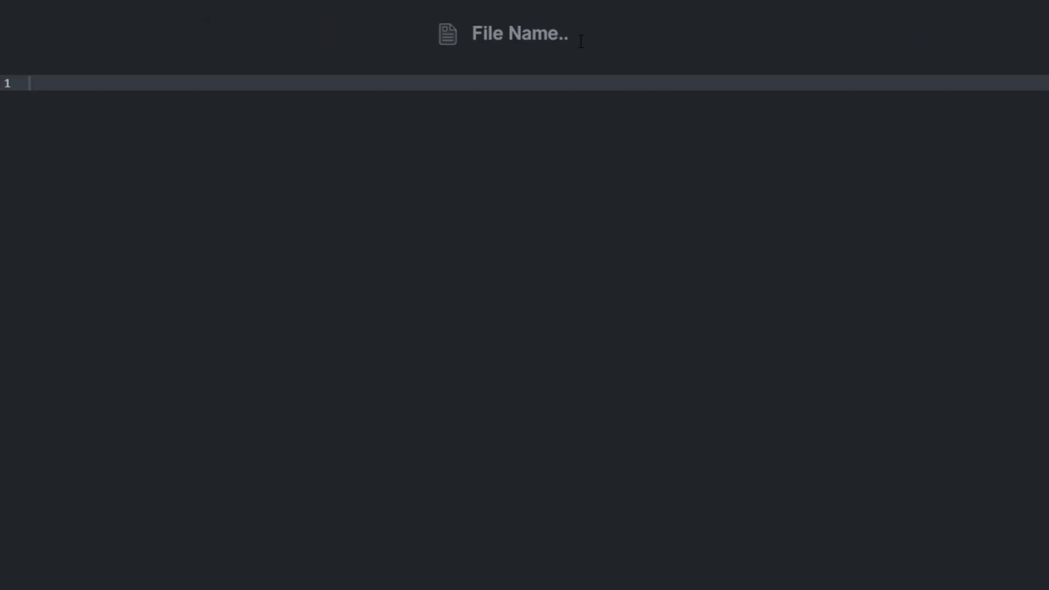
type("test.yml")
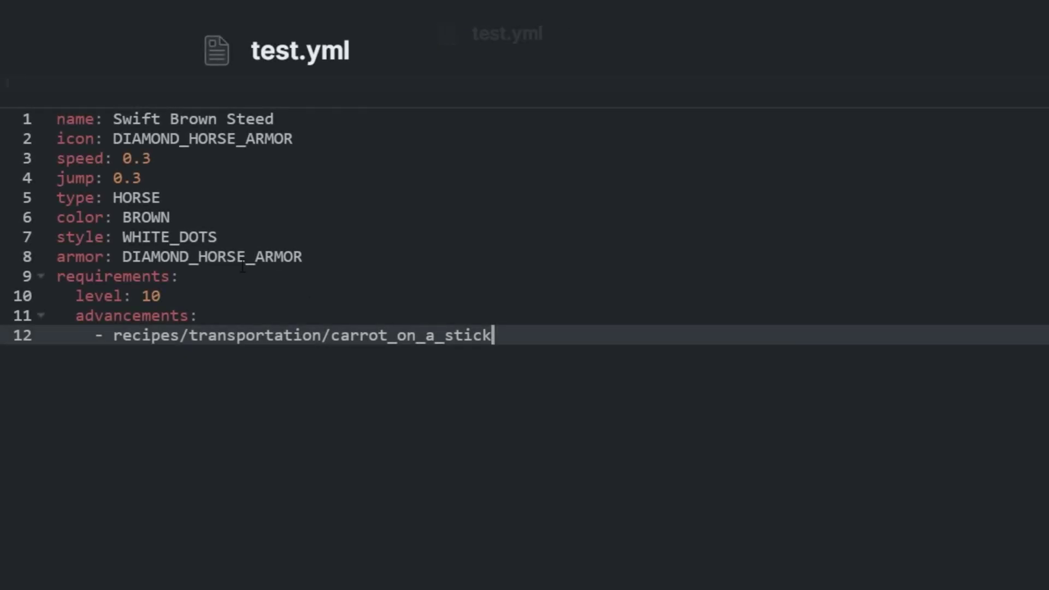
left_click_drag(559, 335, 543, 264)
key("BackSpace")
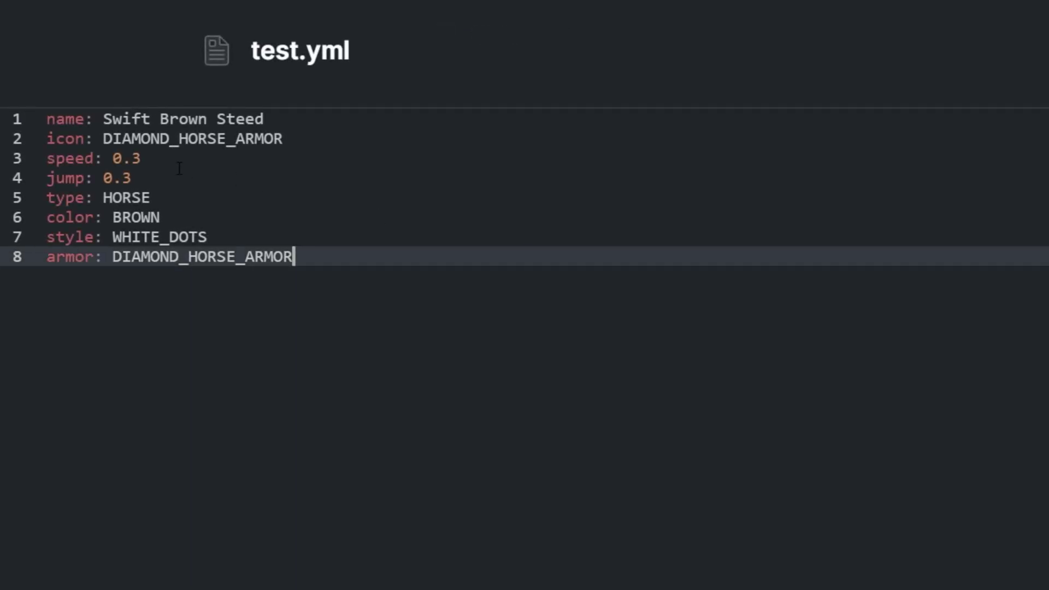
Set the mount's speed and jump to 3.0 and select its display name.
left_click(146, 159)
left_click_drag(146, 160, 116, 159)
type("3")
key("Down")
key("shift+Left")
key("shift+Left")
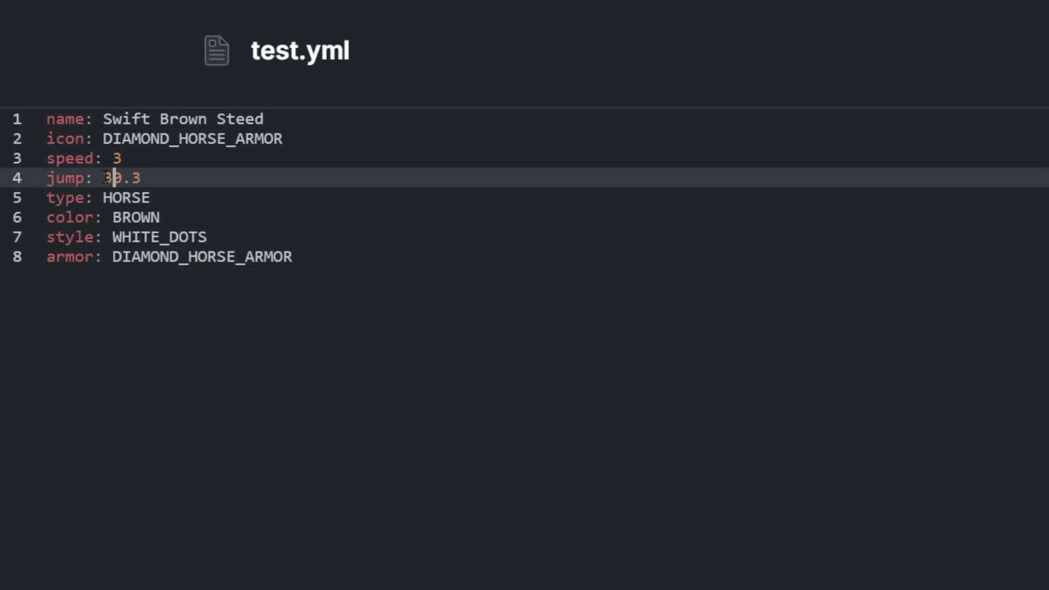
key("BackSpace")
key("End")
type(".0")
key("Up")
type(".0")
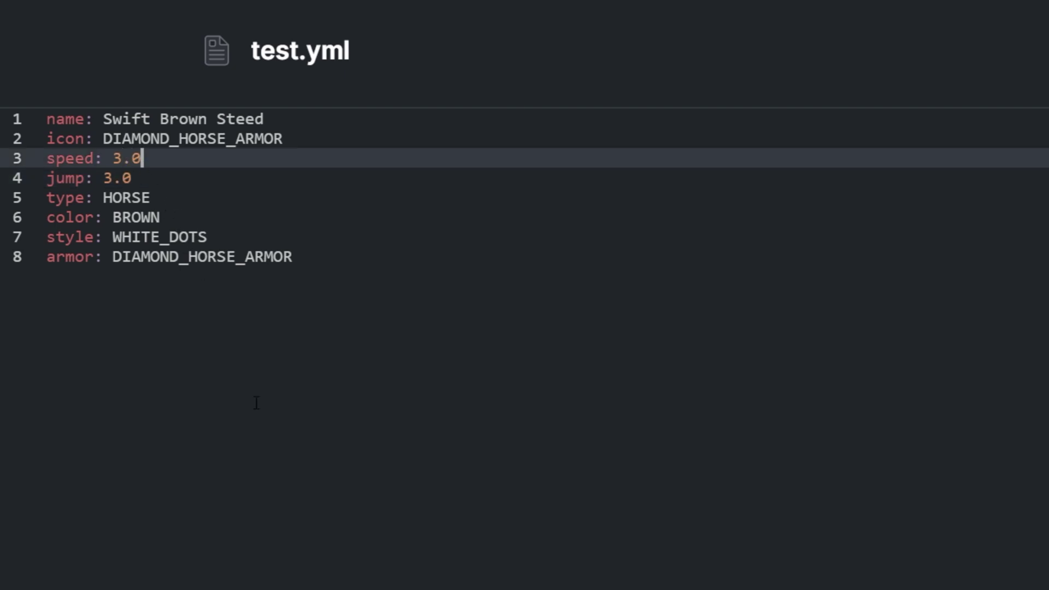
left_click(108, 119)
Reload the Mounts configuration with /mountsreload and give the player the test mount via /mgive.
type("test")
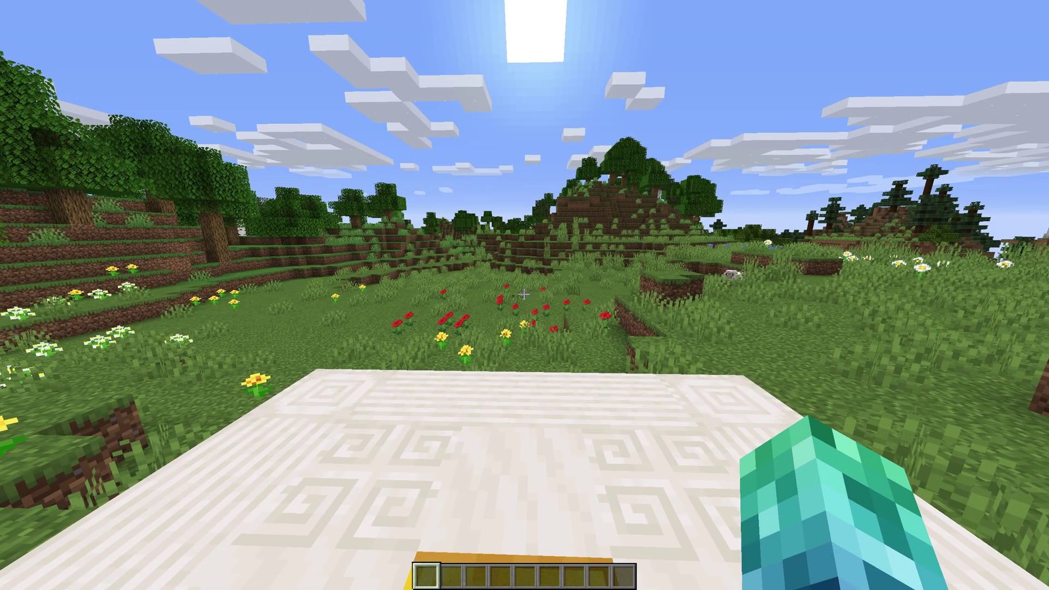
type("/mountsreload")
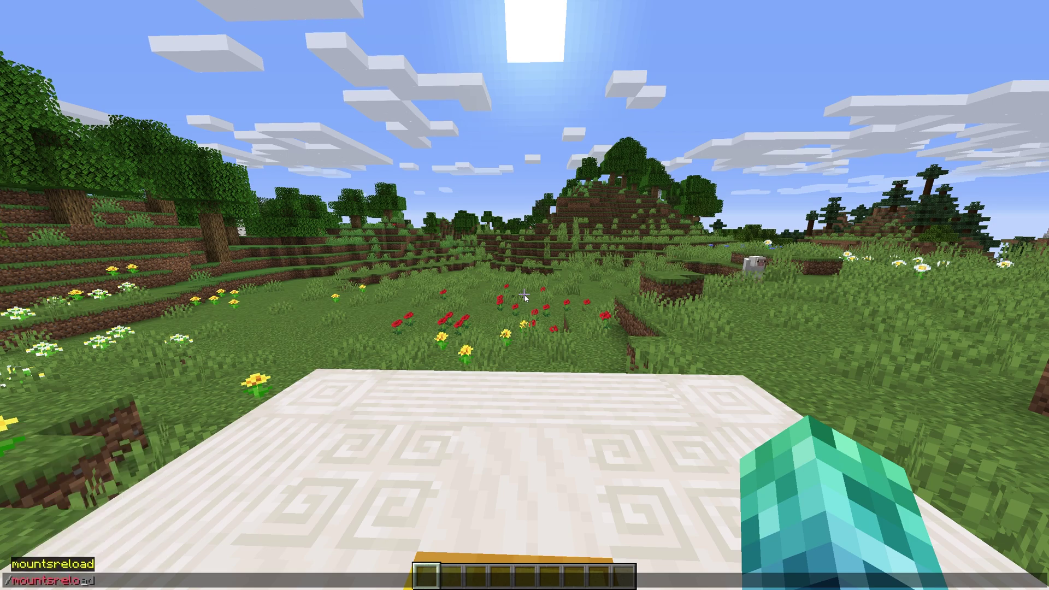
key("Return")
type("/mgive t")
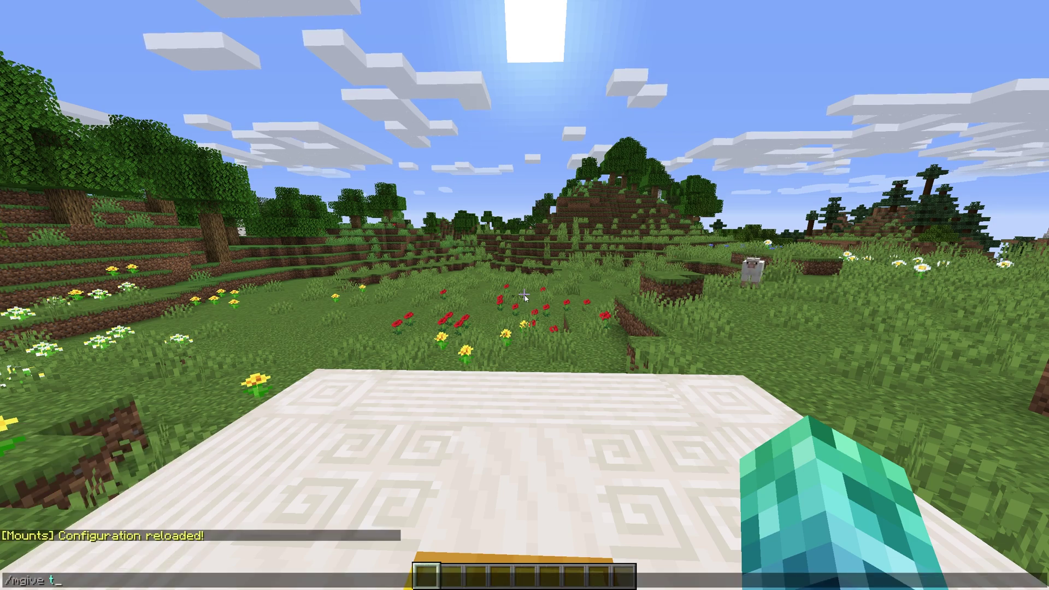
type("cno test")
key("Return")
Pick the test mount from the /mounts menu and ride it across the field.
type("/mounts:")
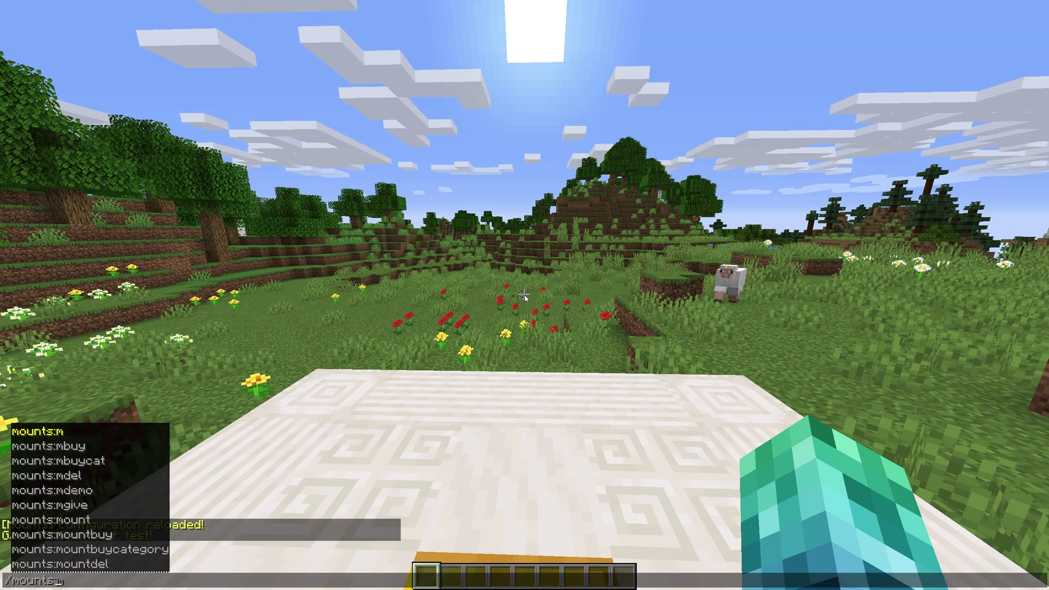
key("Return")
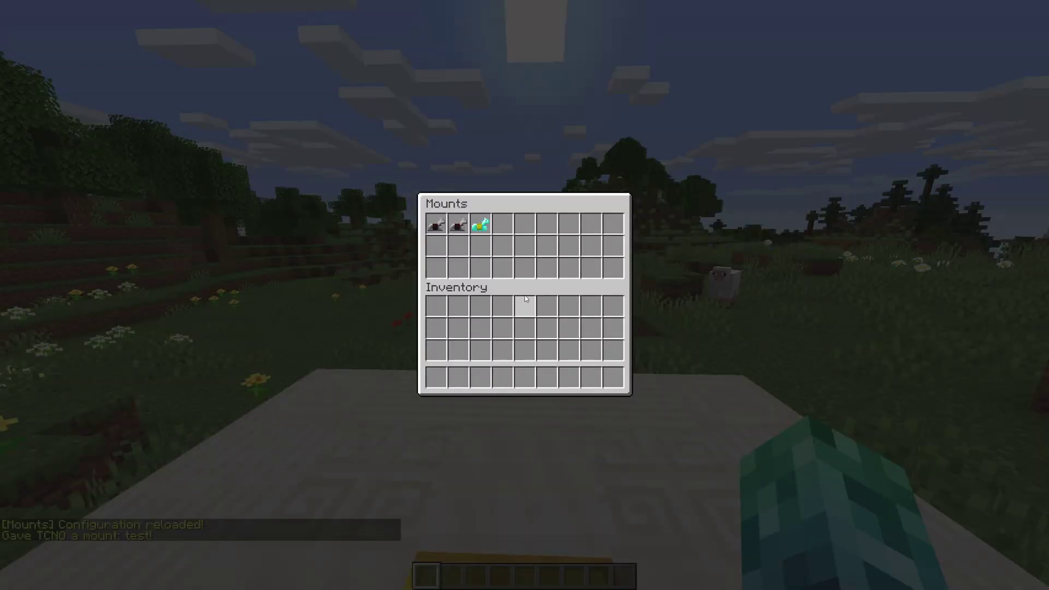
left_click(483, 230)
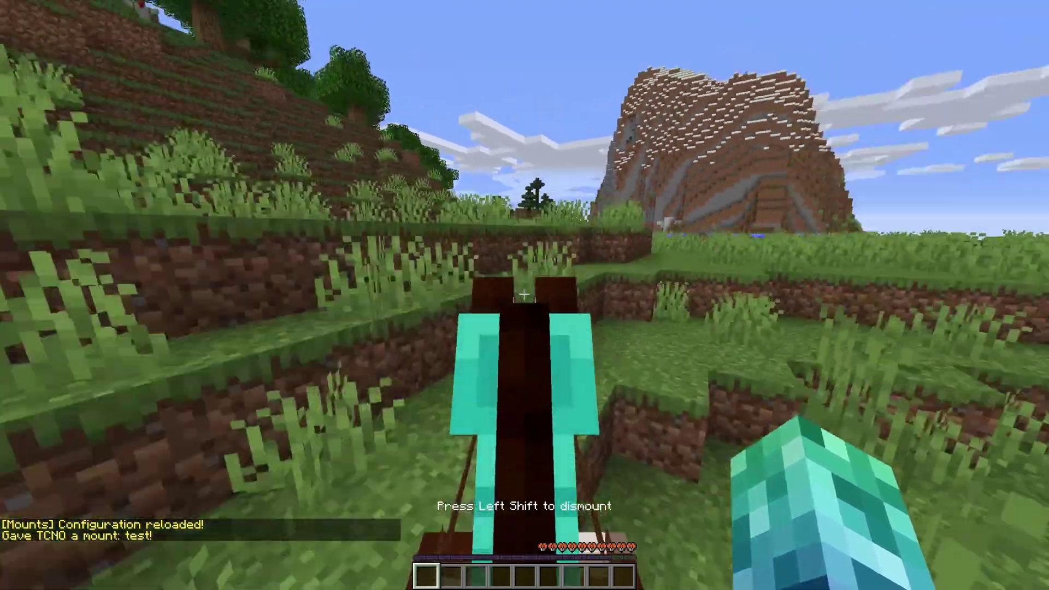
key("w")
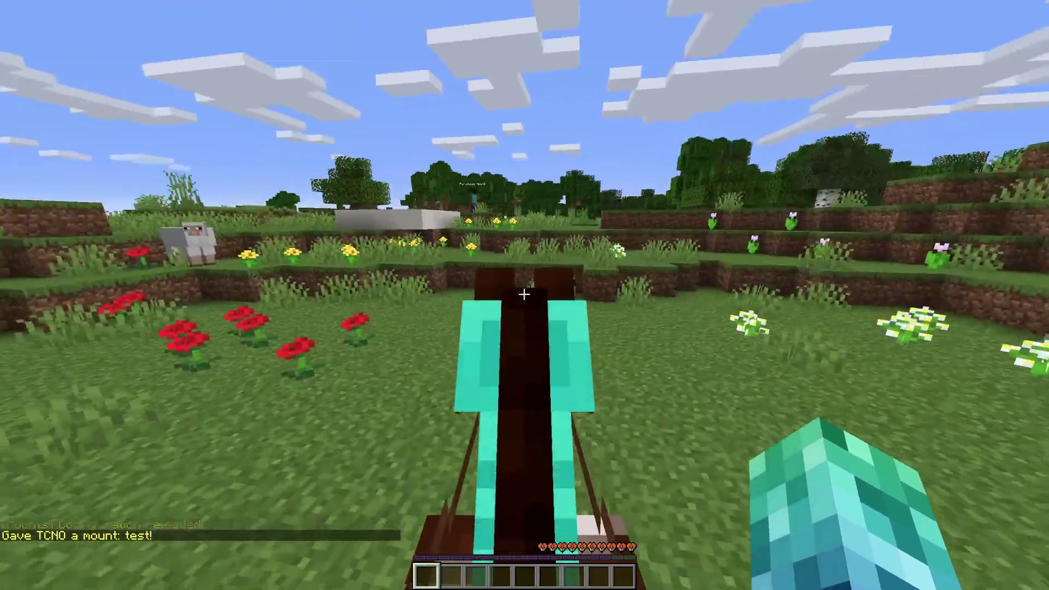
Dismount, switch to third-person view, and fly high above the field toward the forest.
key("shift")
key("F5")
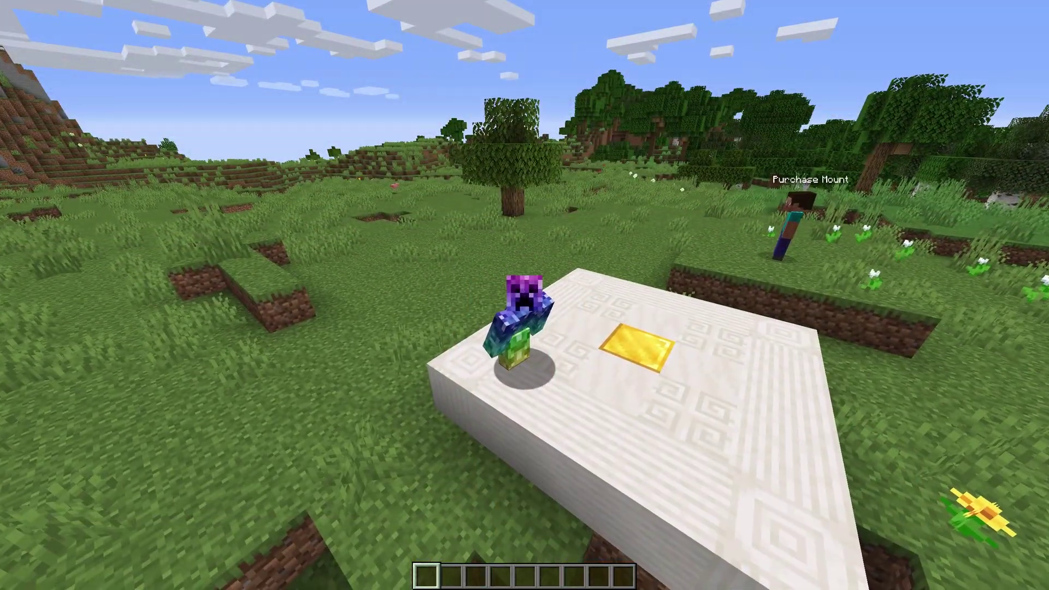
key("w")
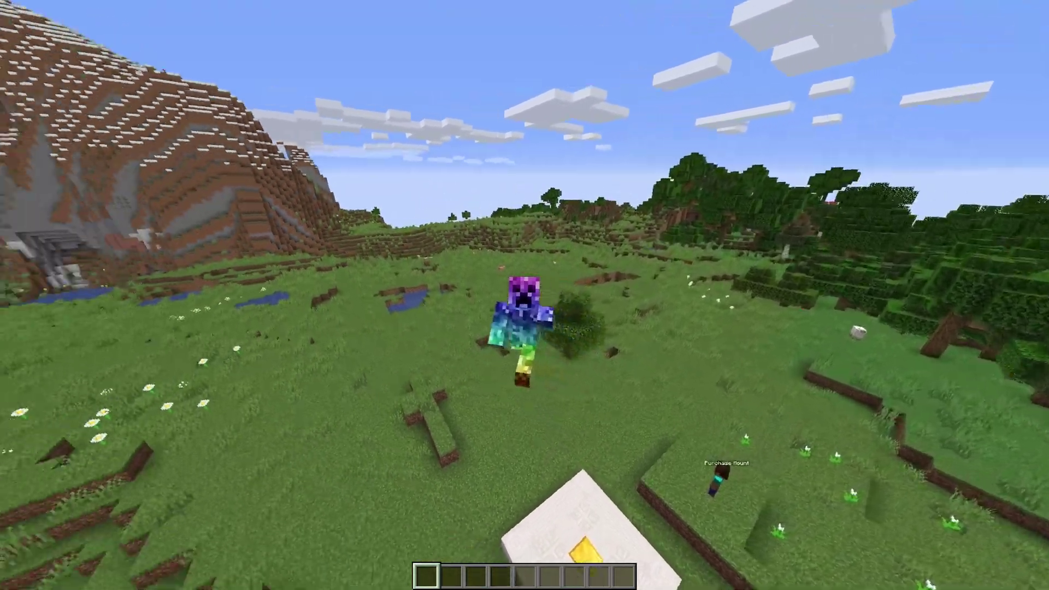
key("w")
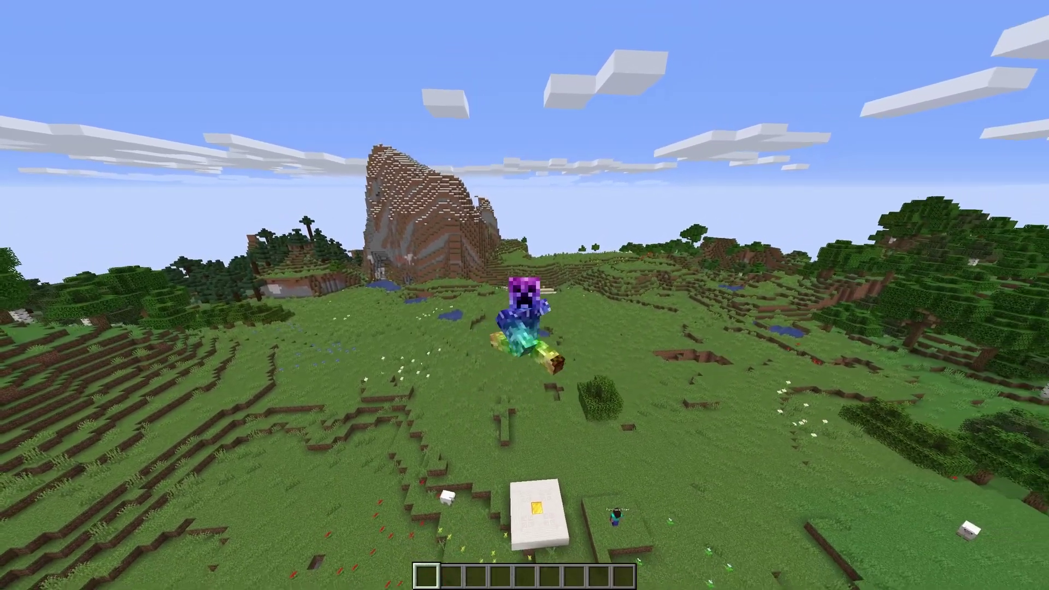
key("w")
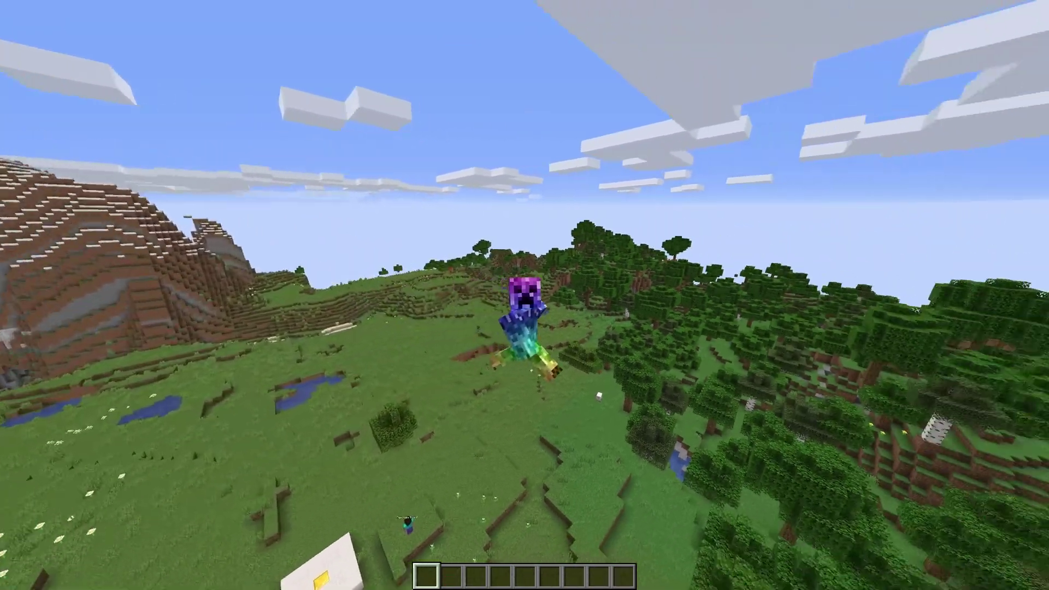
key("w")
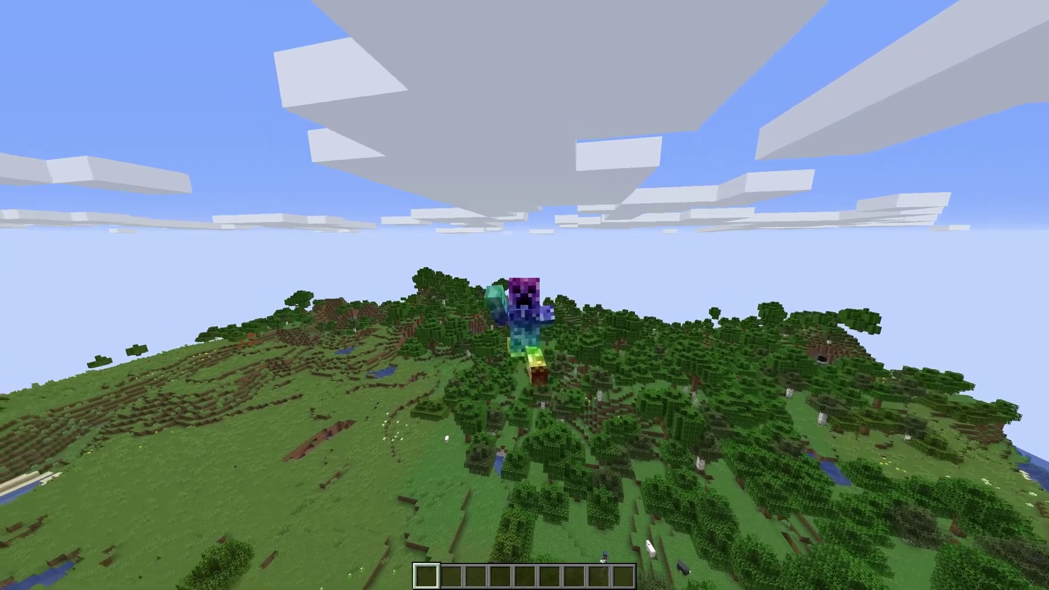